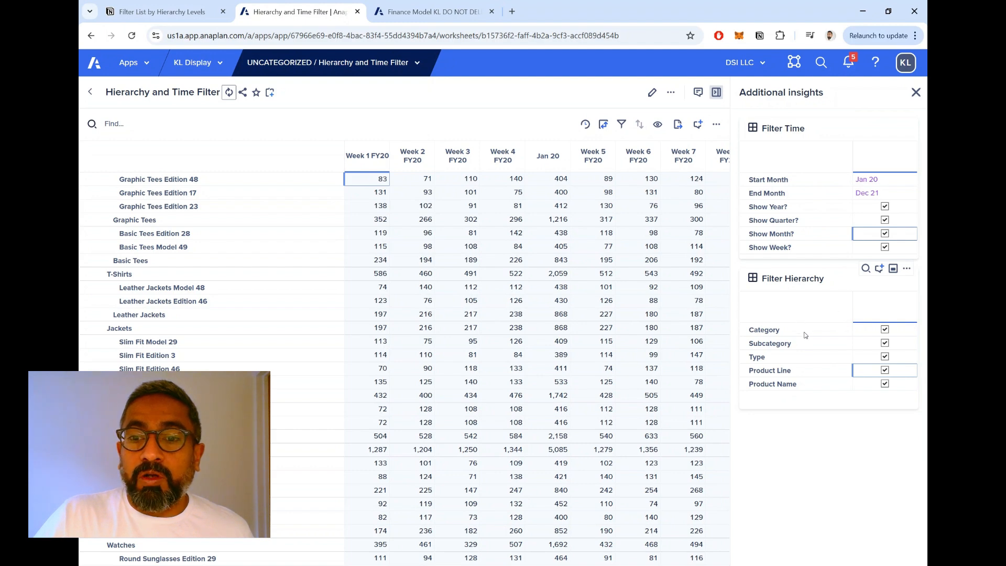
Step: Deselect Subcategory and Product Line in the Filter Hierarchy grid, keeping Type selected, and refresh the page
left_click_drag(806, 335, 799, 382)
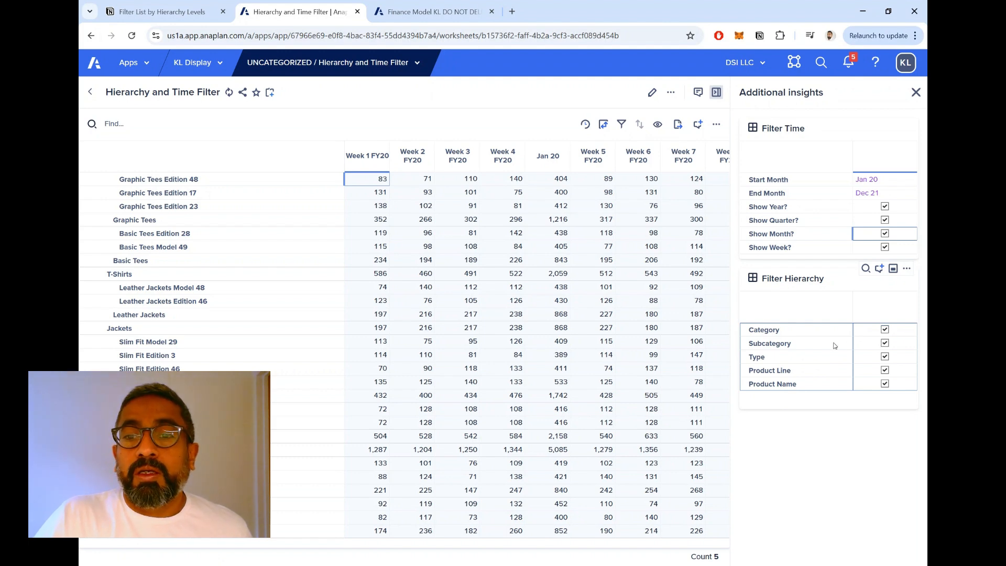
left_click(886, 344)
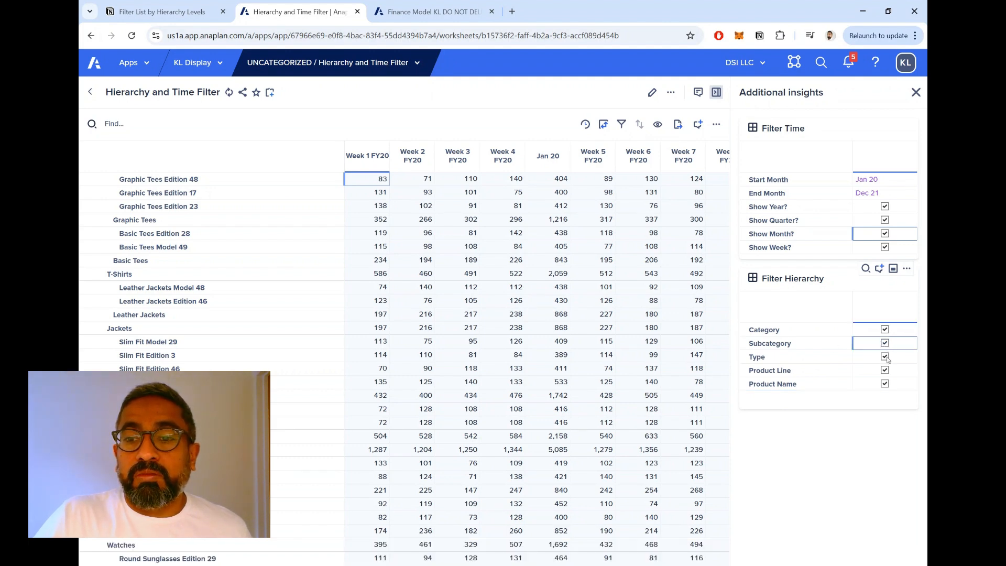
left_click(885, 357)
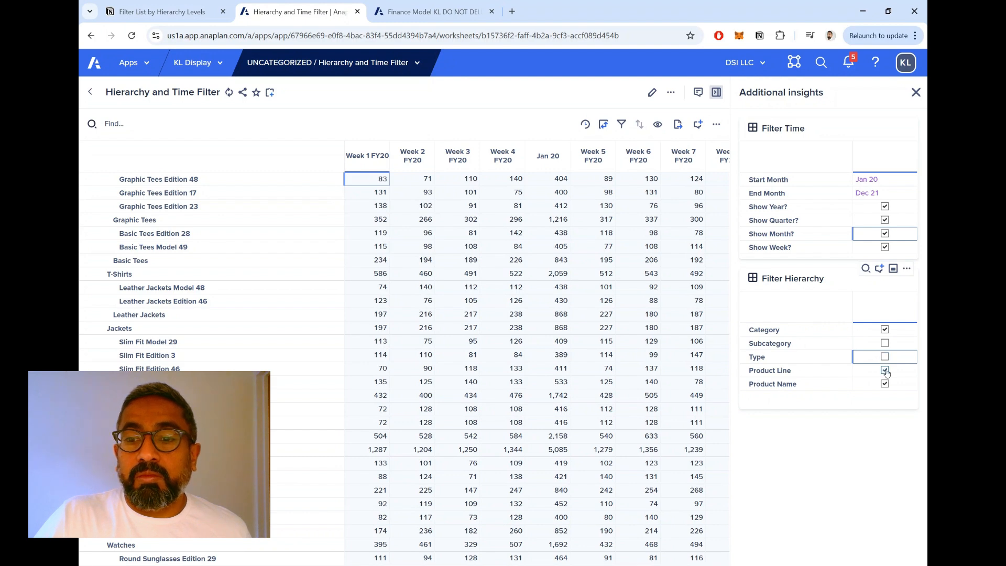
left_click(885, 358)
left_click(886, 369)
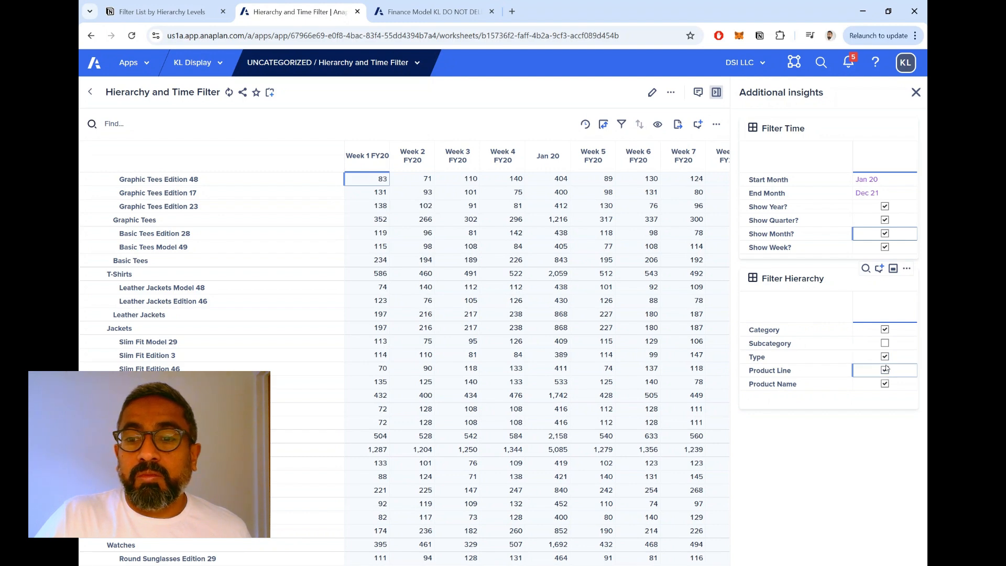
left_click(885, 370)
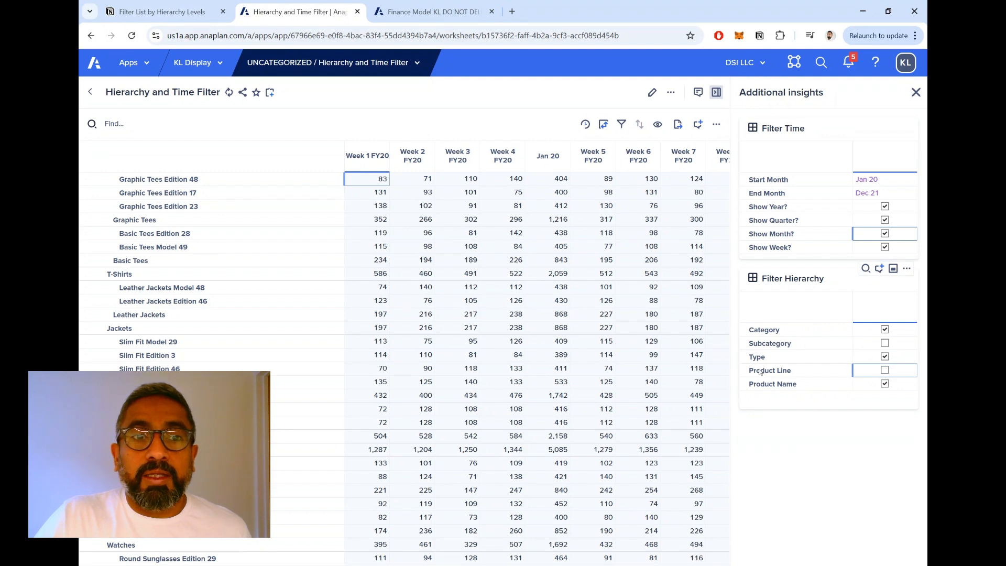
left_click(230, 95)
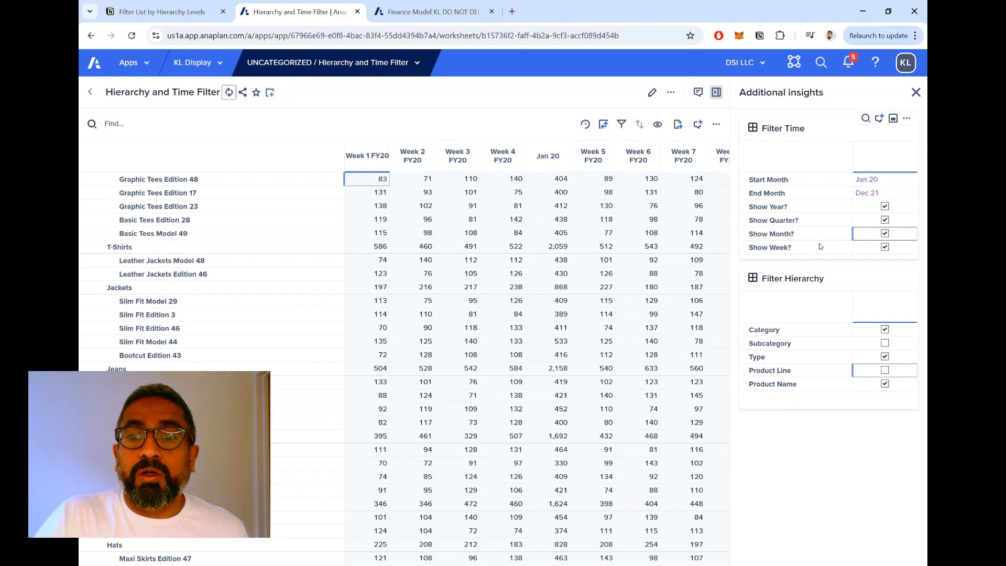
Step: Deselect Show Month? in the Filter Time grid, refresh the page and review the time columns across the sales grid
left_click(885, 233)
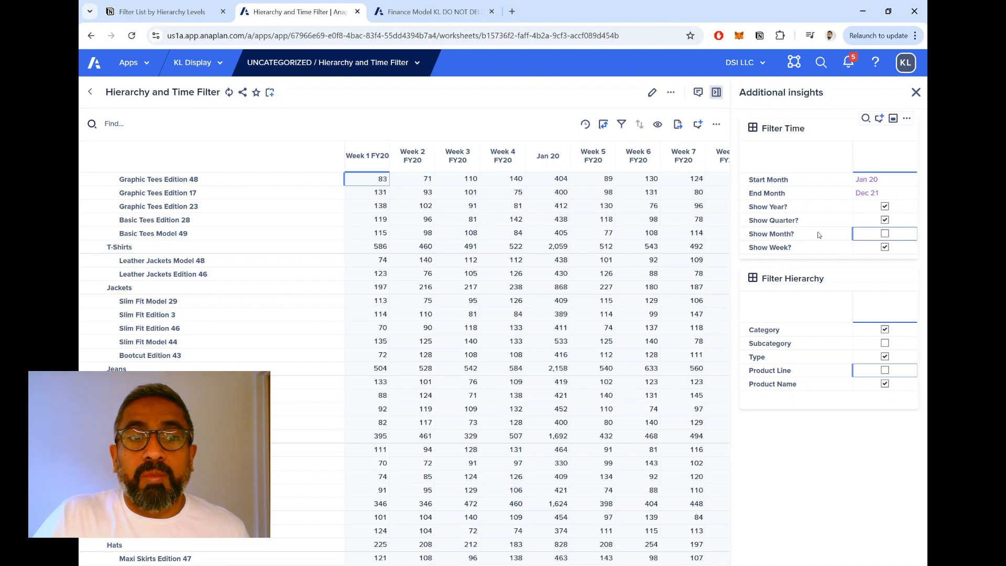
left_click(228, 93)
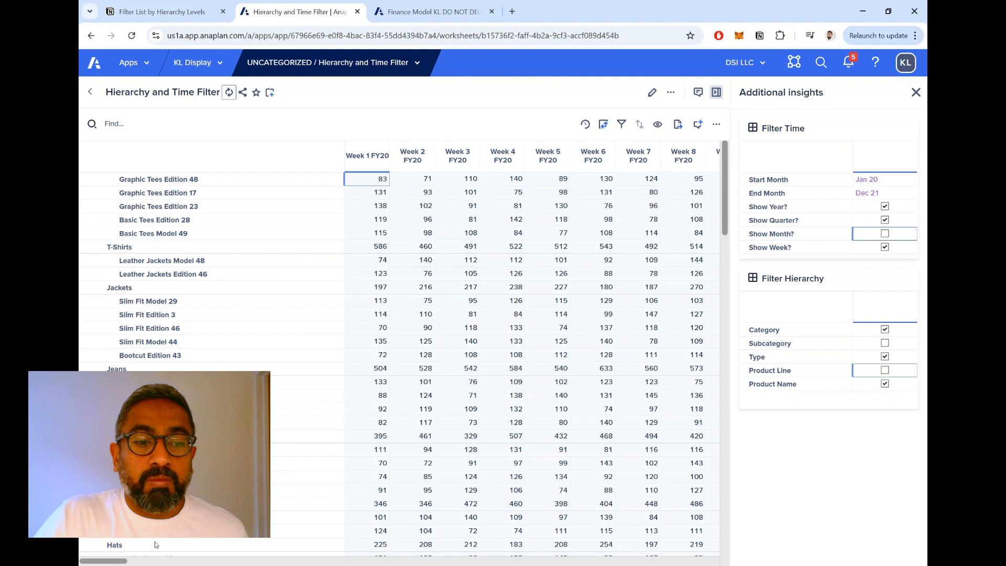
left_click_drag(113, 563, 156, 562)
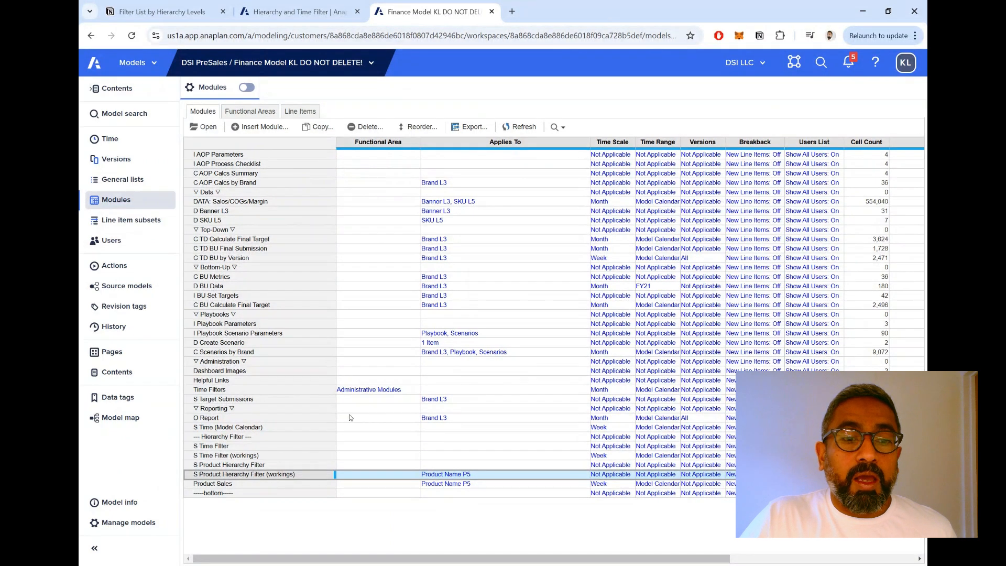
Step: Open the S Product Hierarchy Filter and S Product Hierarchy Filter (workings) modules and compare the filter checkboxes with the Hierarchy and Time Filter page
left_click_drag(231, 446, 247, 480)
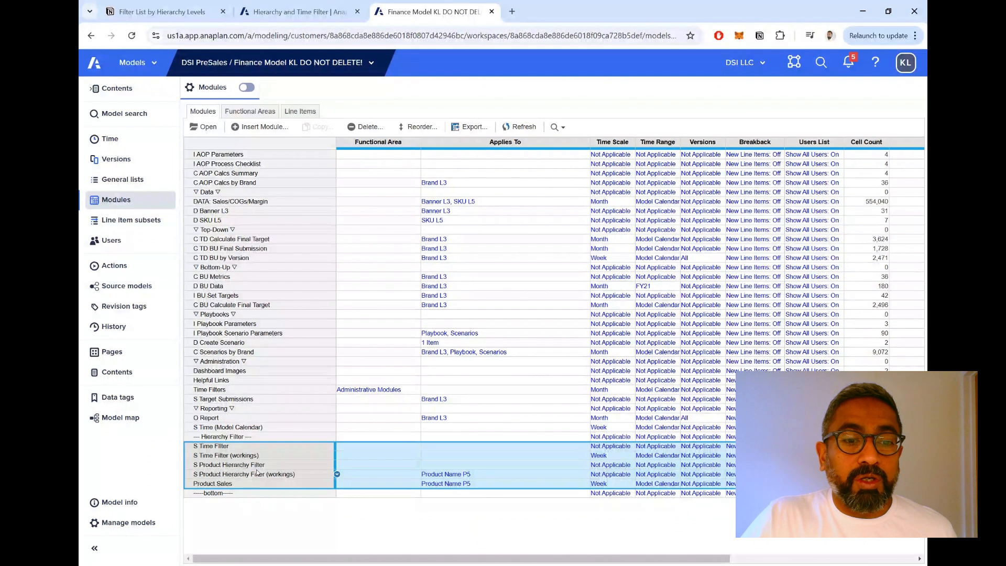
left_click_drag(257, 466, 261, 478)
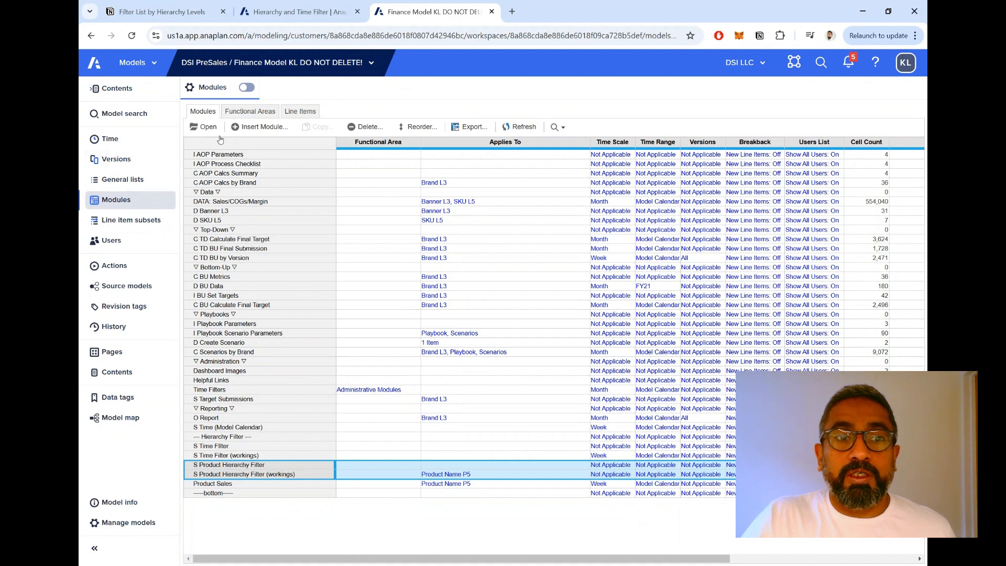
left_click(202, 129)
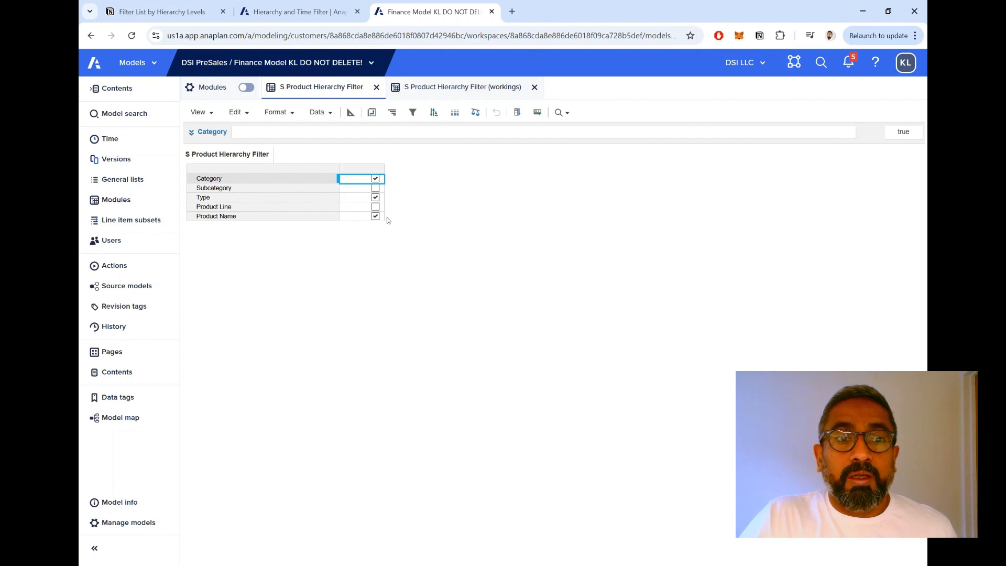
left_click(285, 14)
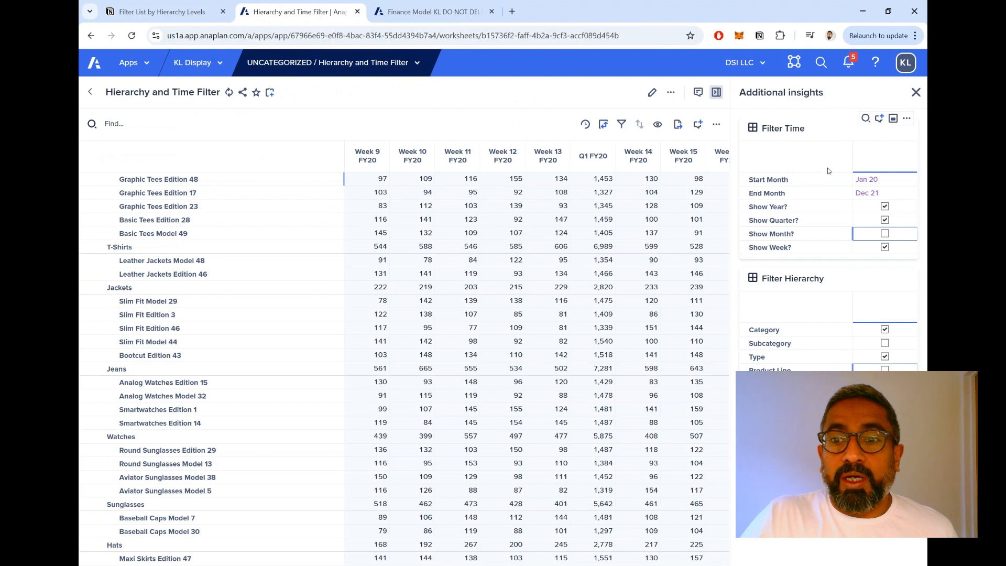
left_click(439, 15)
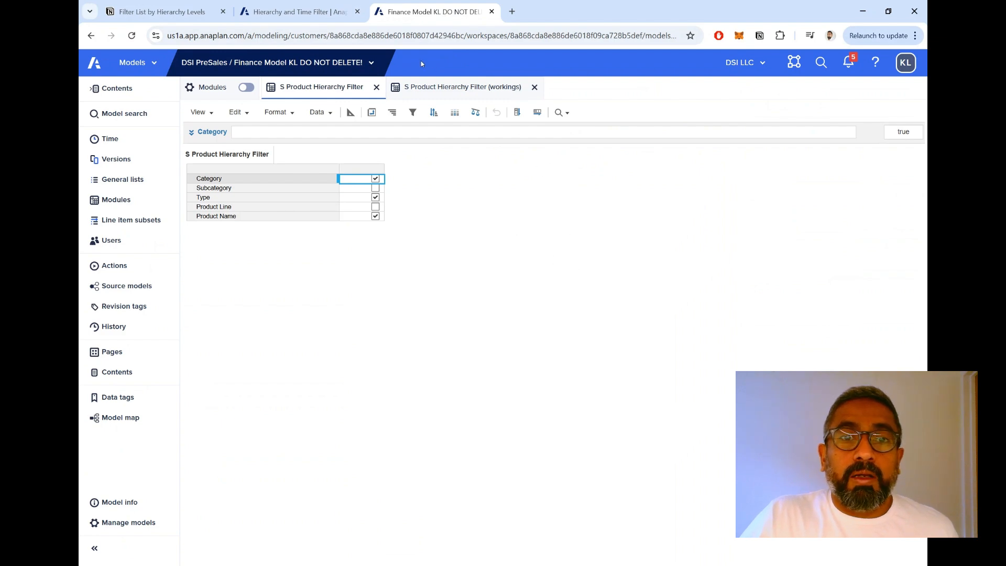
Step: Show the workings module's blueprint and examine its five Filter line item formulas against the source checkboxes in S Product Hierarchy Filter
left_click(454, 91)
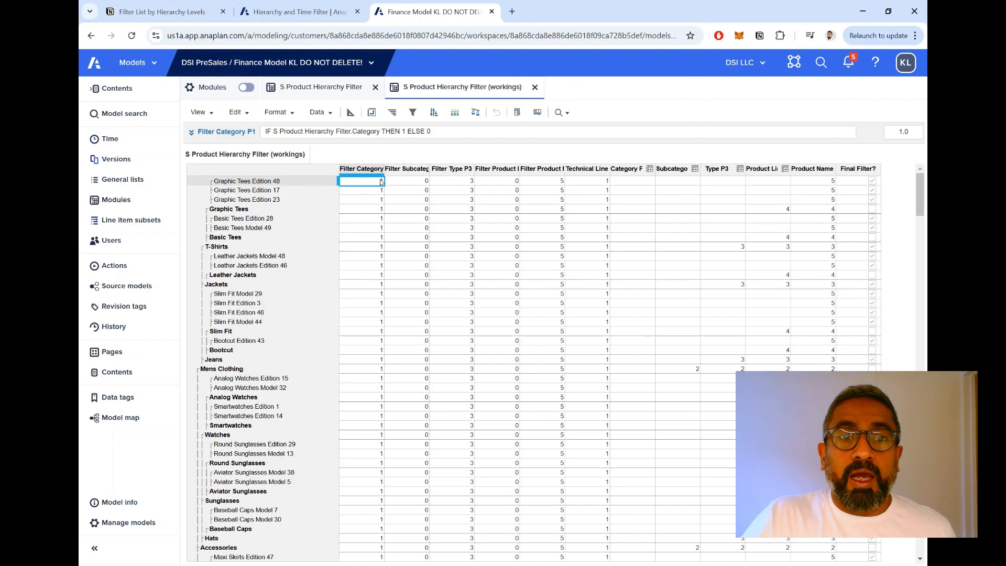
left_click(351, 115)
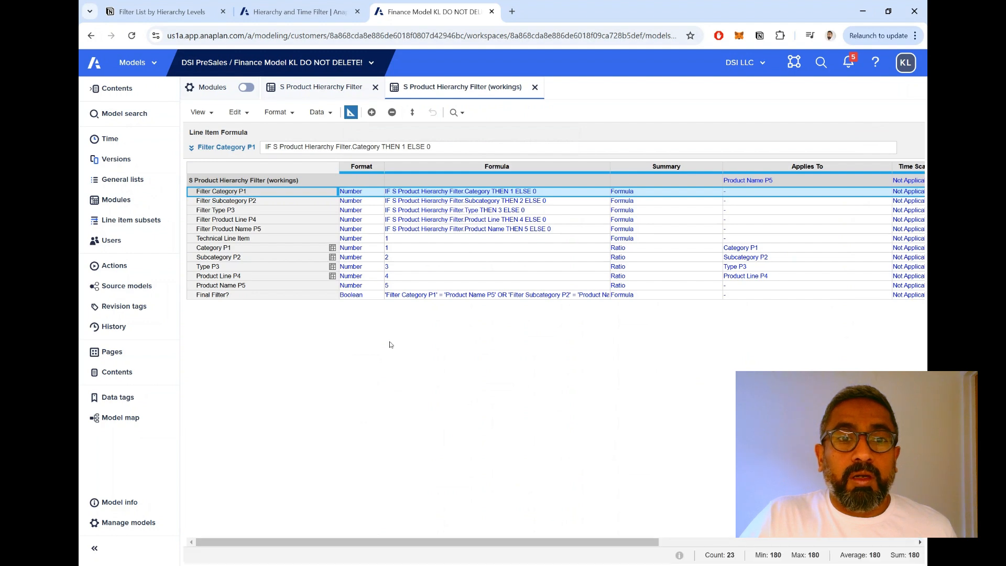
left_click_drag(271, 195, 284, 227)
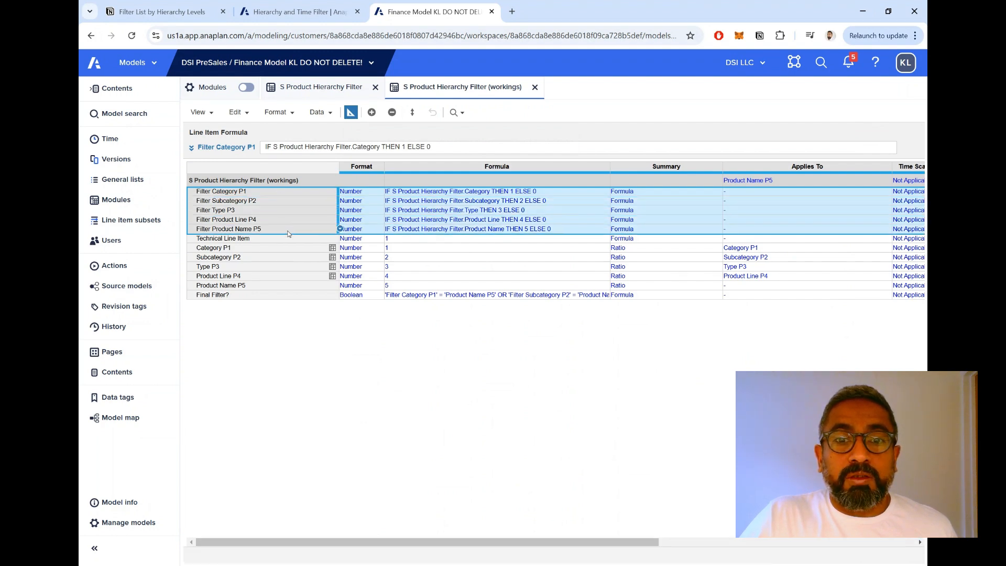
left_click(471, 194)
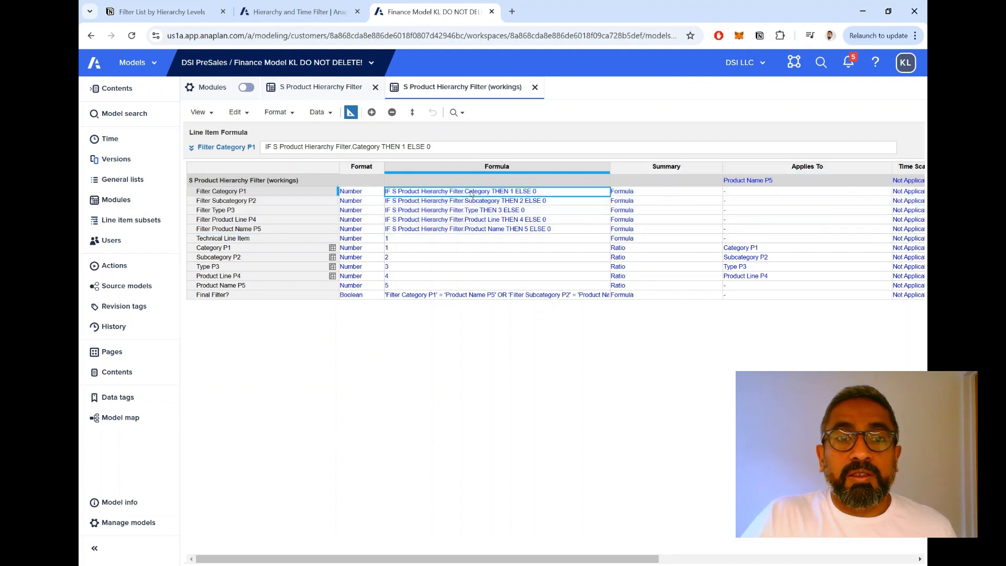
left_click(322, 88)
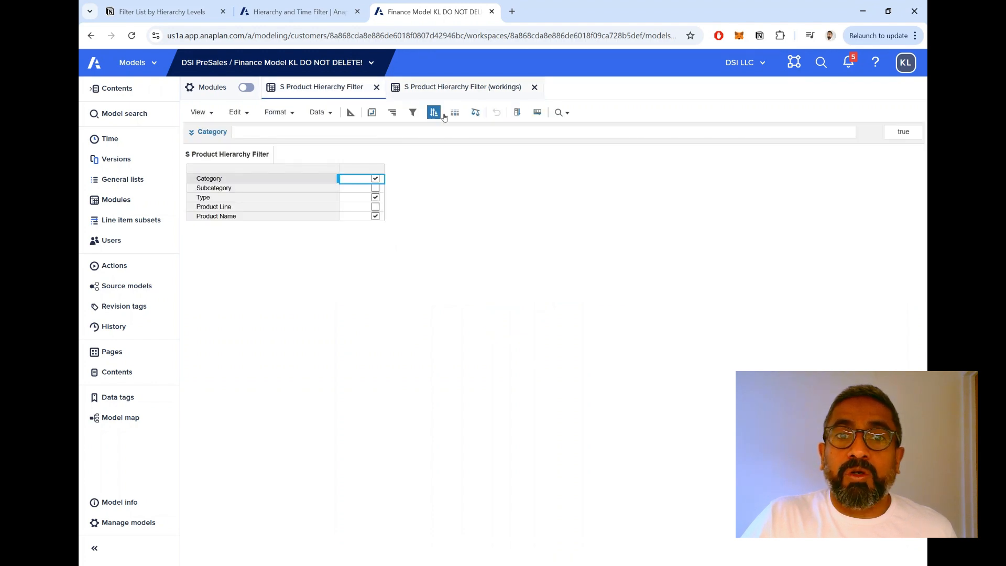
left_click(456, 88)
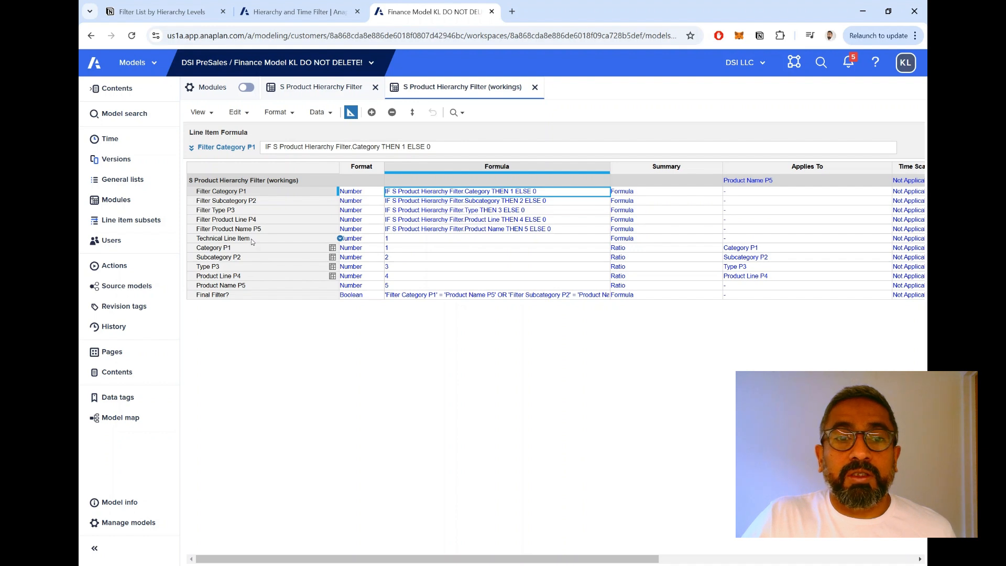
Step: Examine the Technical Line Item and the Category P1 to Product Name P5 line items, including the lists they apply to
left_click_drag(251, 242, 257, 284)
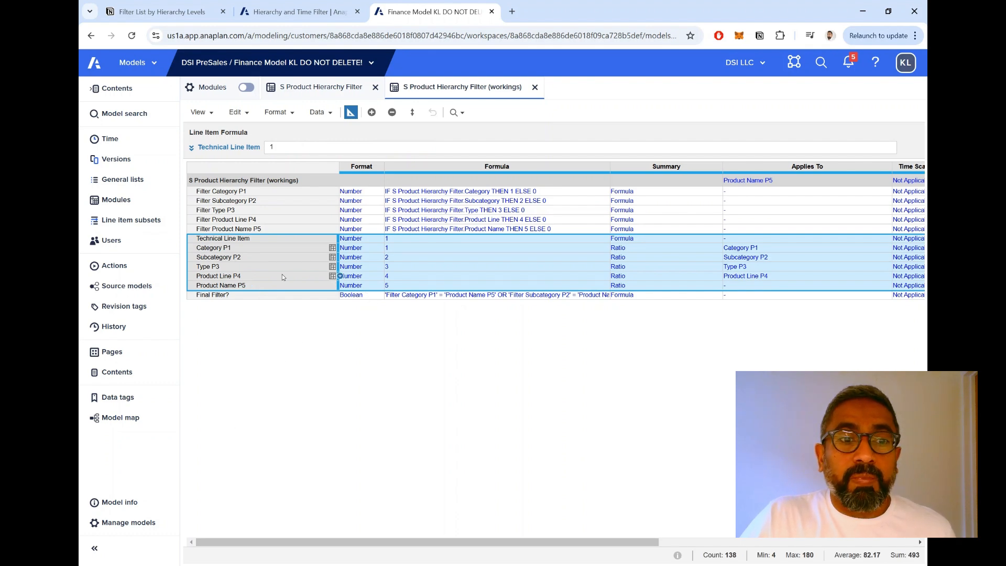
left_click_drag(256, 247, 258, 285)
left_click_drag(762, 250, 780, 276)
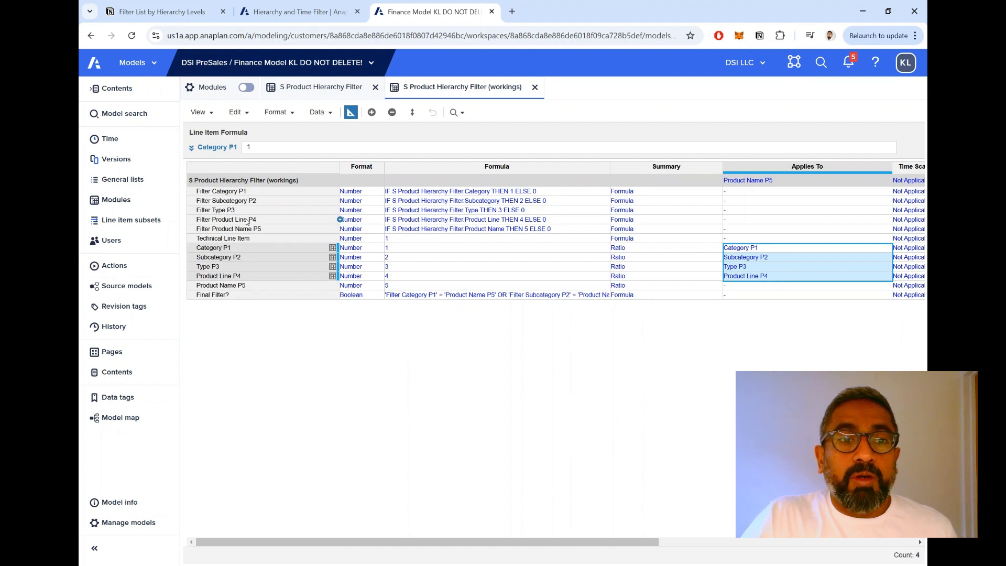
left_click(217, 239)
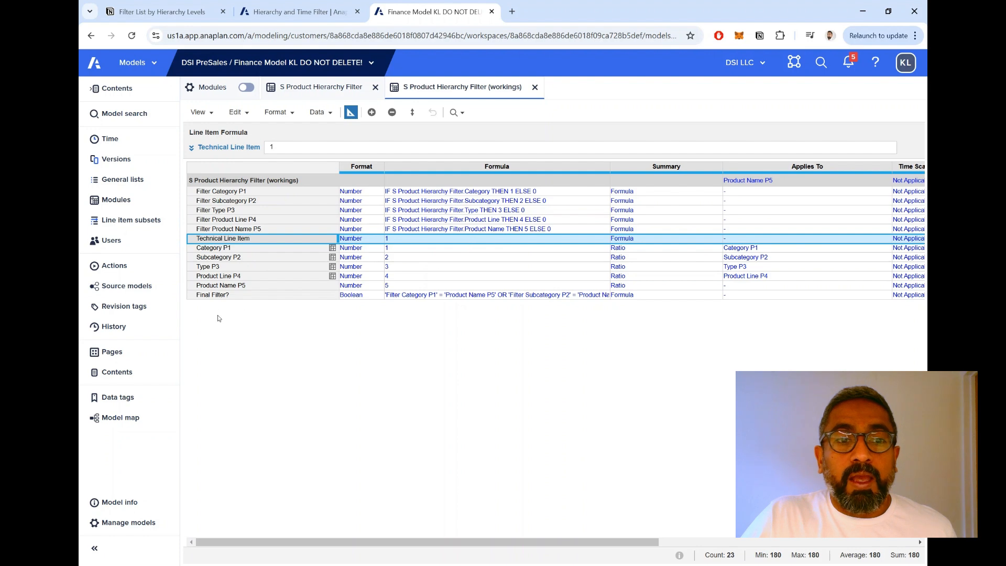
Step: Inspect the Ratio summary method of the Product Name P5 line item without changing it
left_click(240, 287)
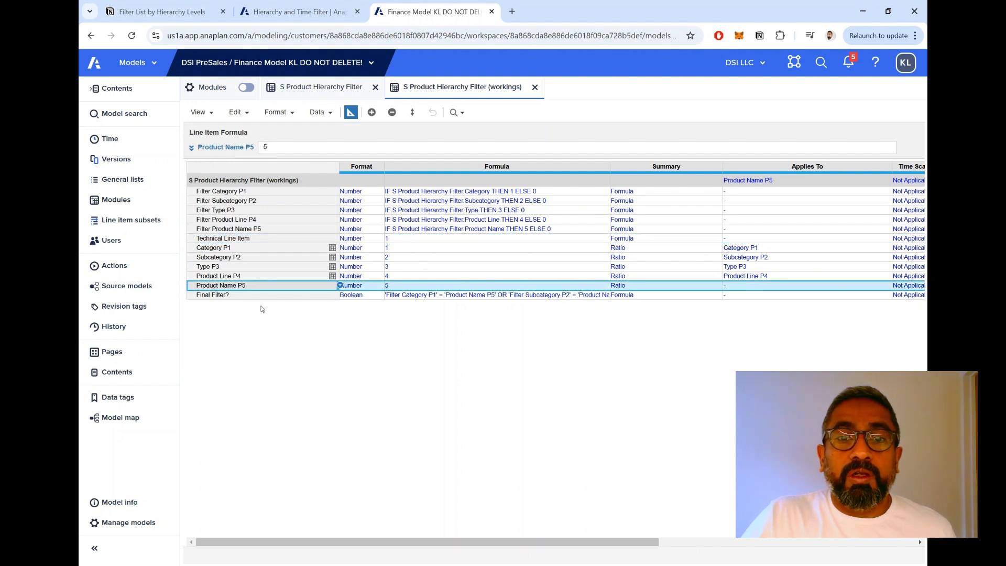
left_click(649, 286)
left_click(717, 287)
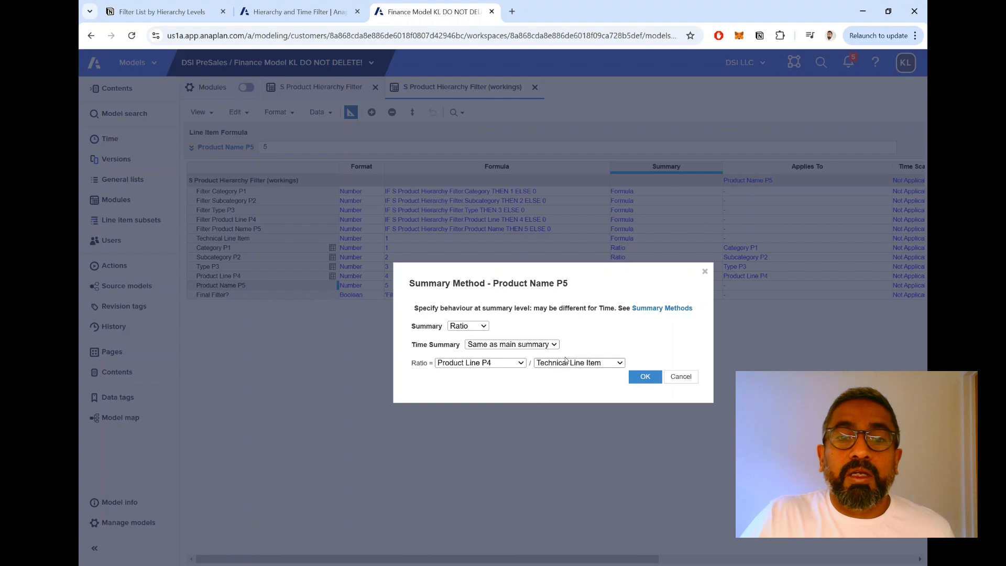
left_click(688, 378)
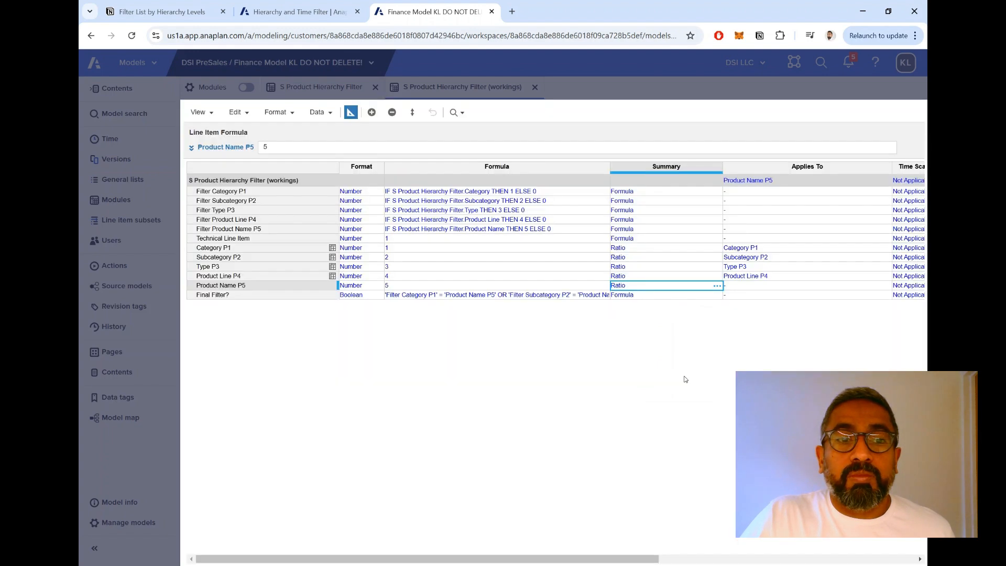
Step: Inspect the Ratio summary method of the Product Line P4 line item without changing it
left_click(240, 274)
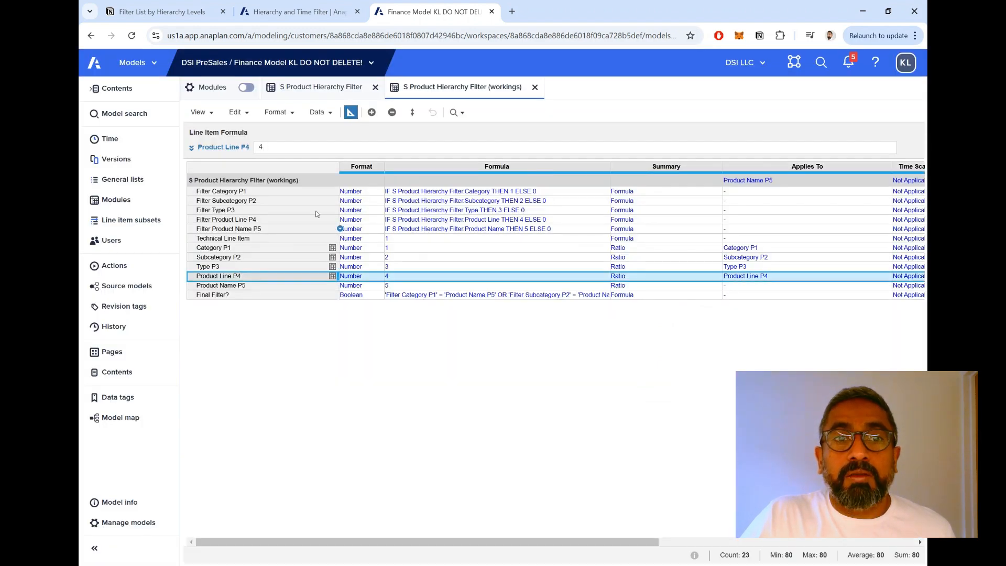
left_click(617, 278)
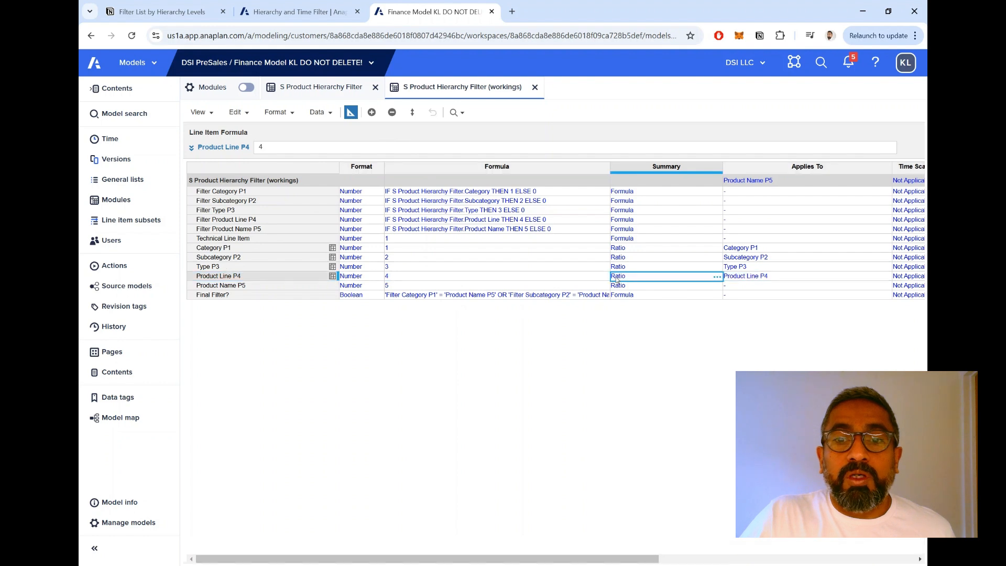
left_click(716, 276)
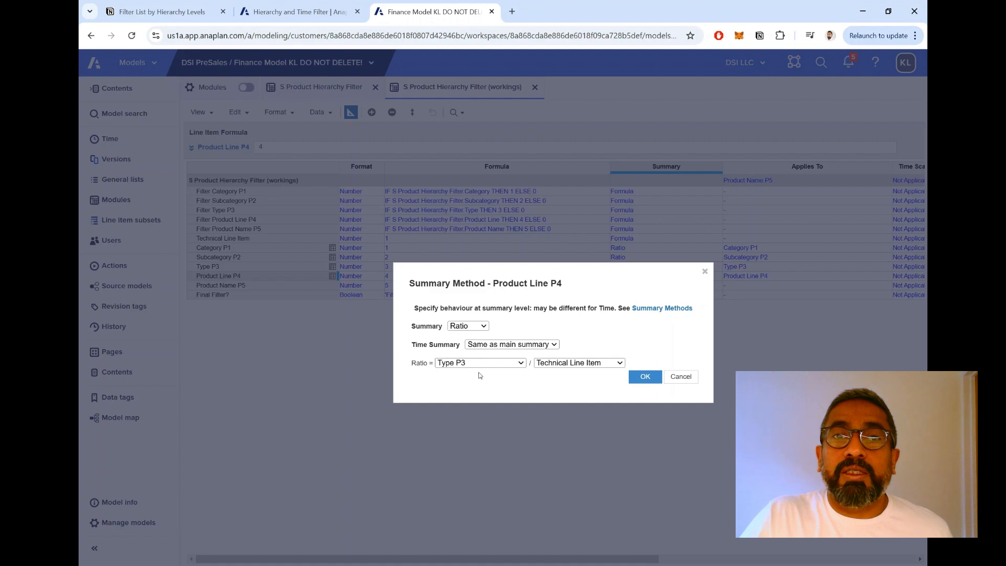
left_click(681, 377)
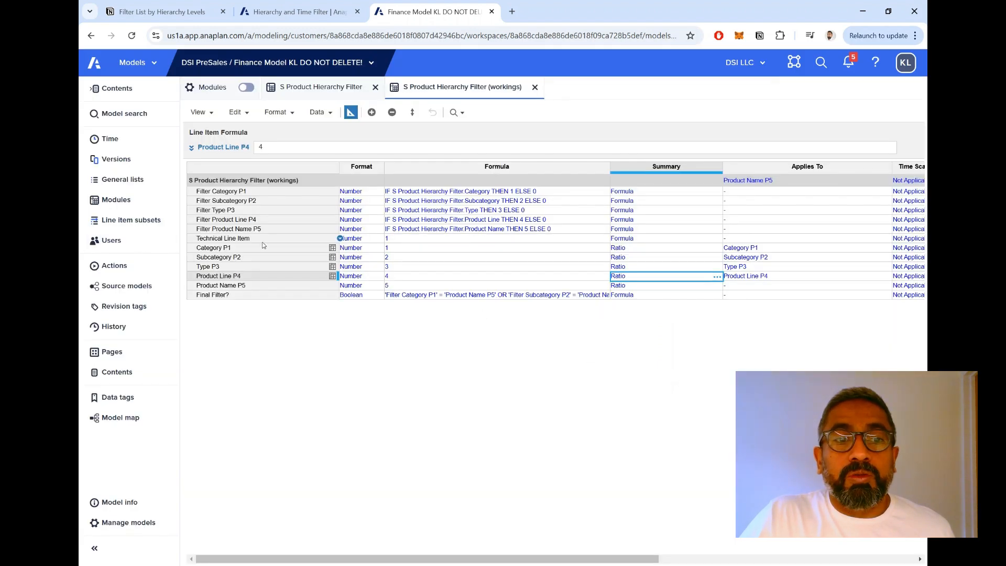
Step: Inspect the Ratio summary method of the Category P1 line item without changing it
left_click(339, 248)
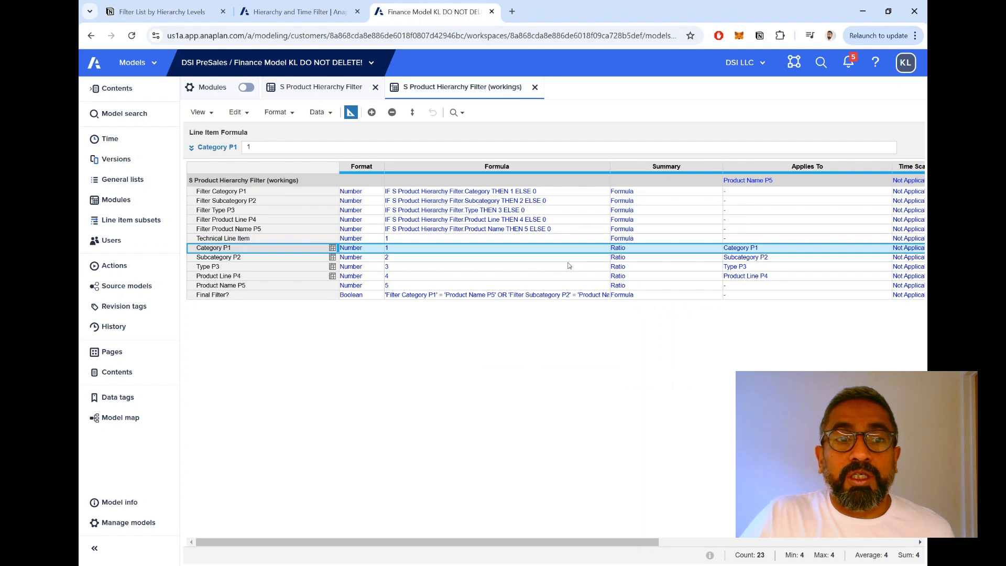
left_click(637, 249)
left_click(718, 249)
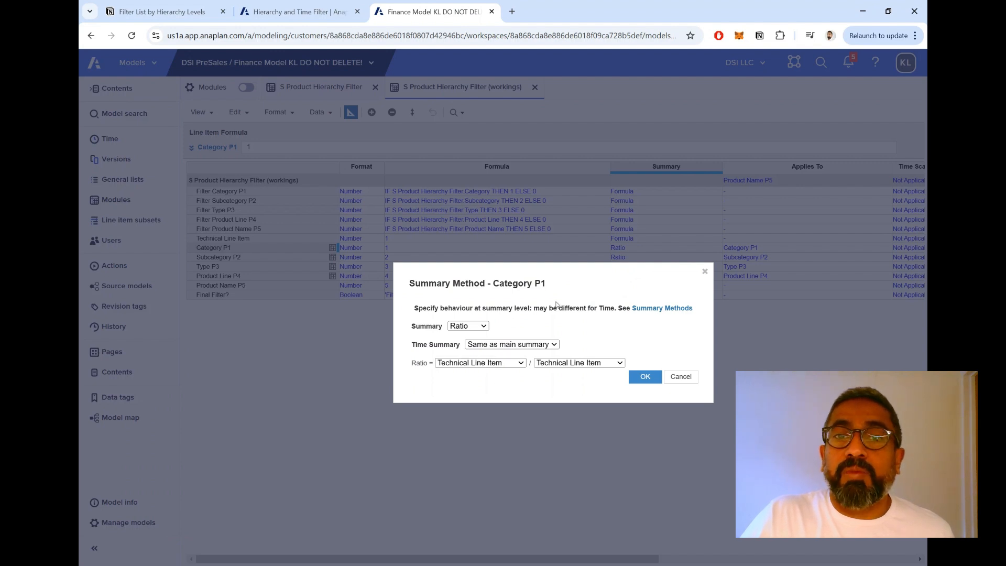
left_click(682, 376)
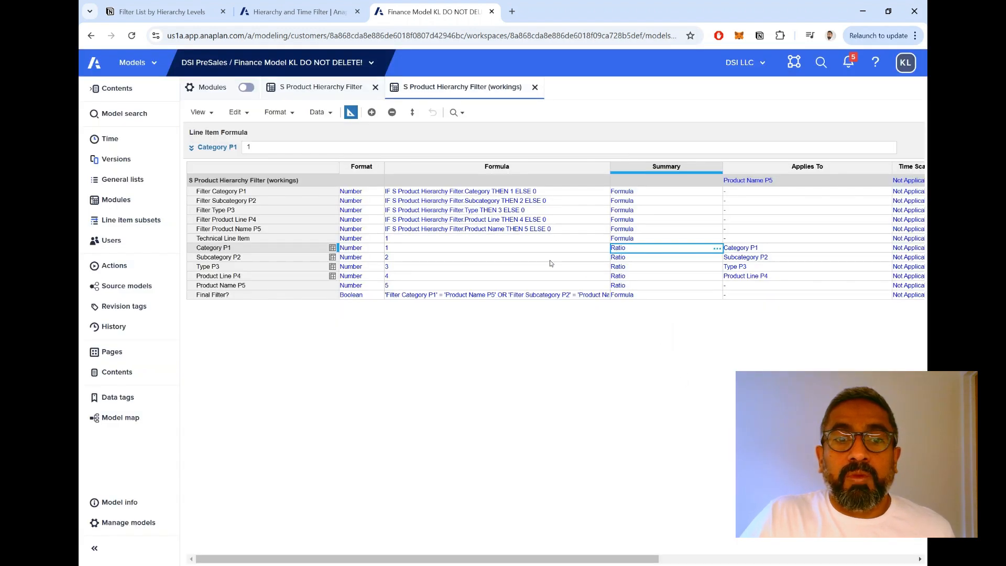
Step: Return the workings module from blueprint to grid view and examine the Product Name P5 values across the hierarchy levels
left_click(243, 287)
left_click(351, 112)
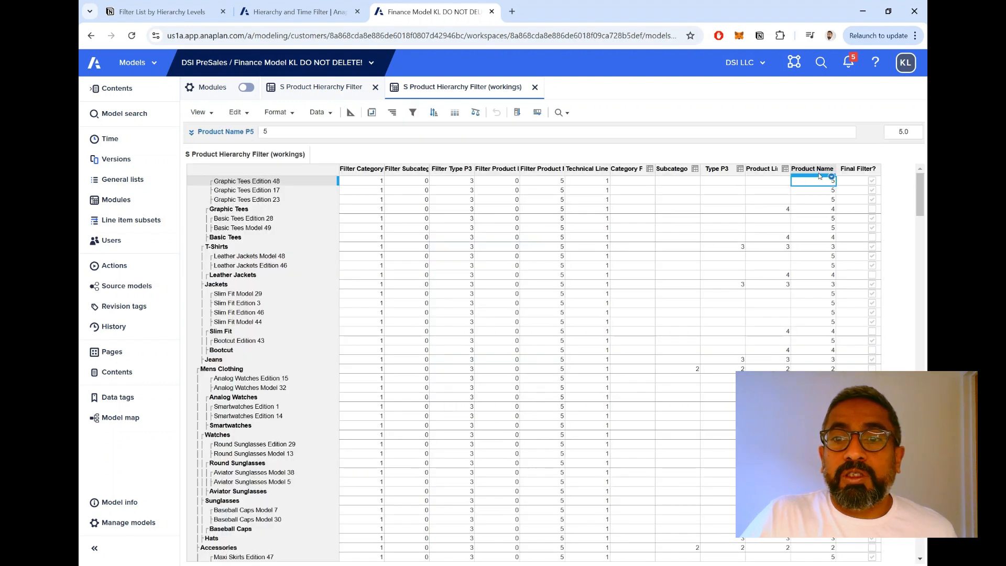
left_click(817, 169)
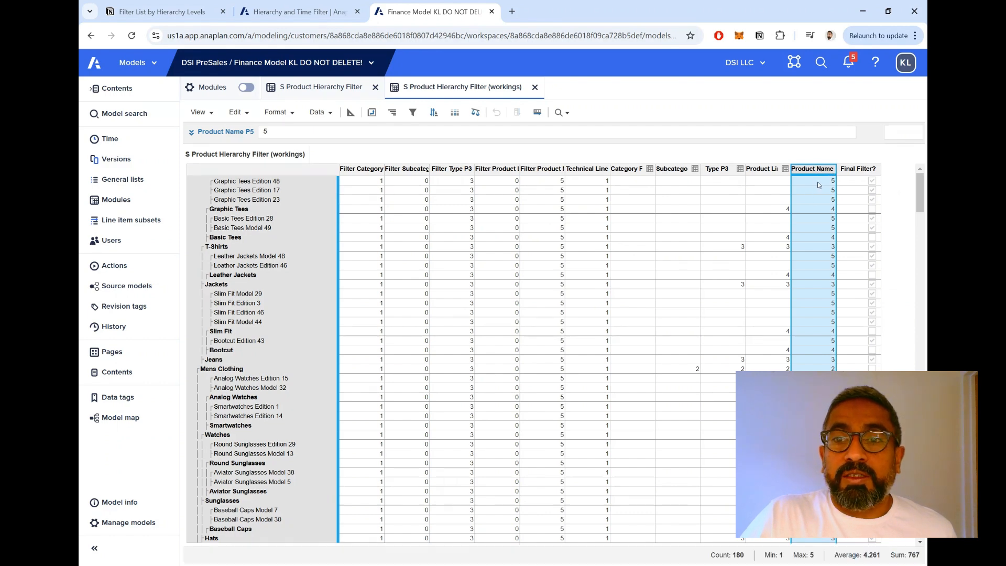
Step: Compare the Product Name P5 values of the Graphic Tees items with their parent, and check the Product Line P4 and Type P3 values
left_click_drag(820, 182, 820, 202)
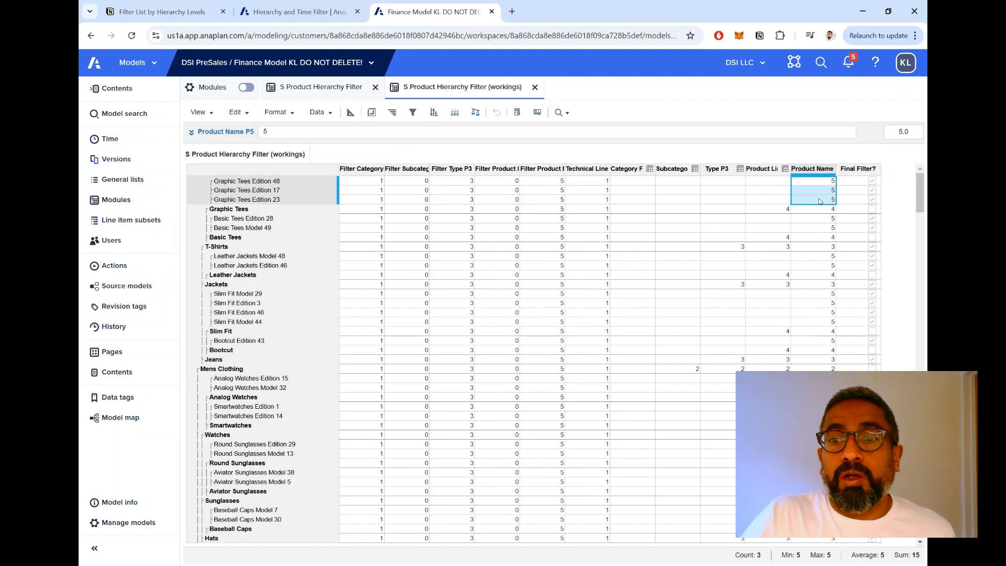
left_click(827, 209)
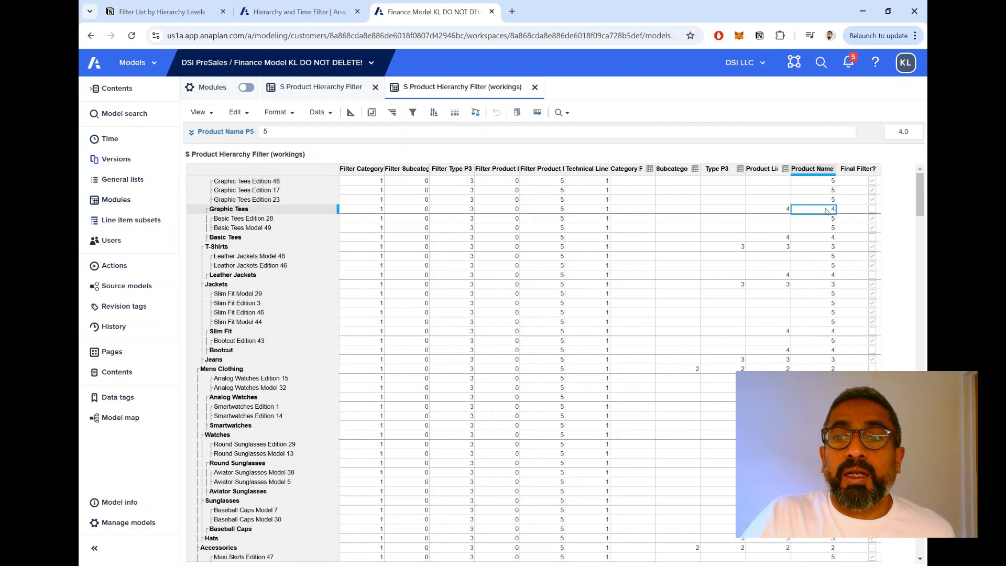
left_click_drag(823, 182, 825, 201)
left_click(826, 210)
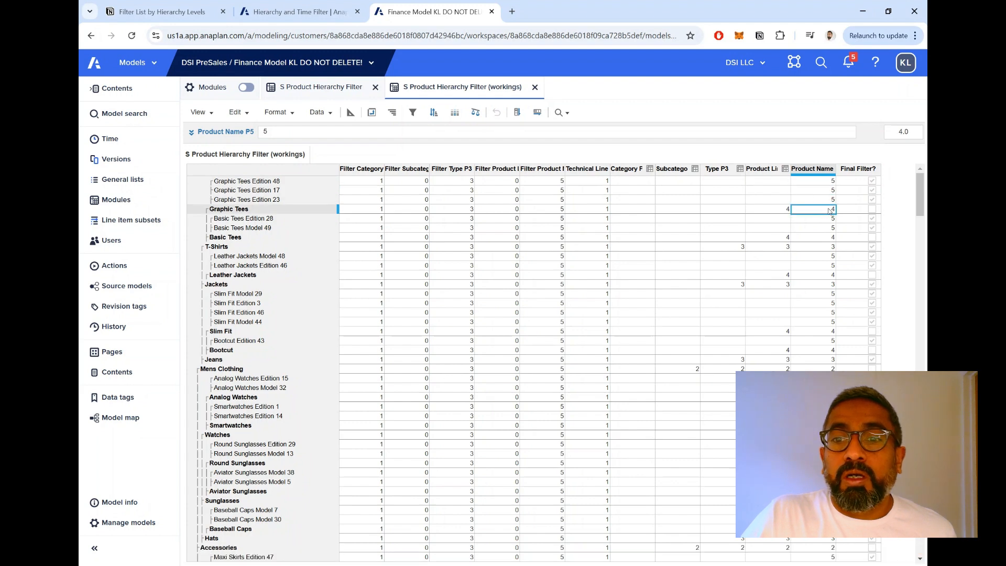
left_click(781, 247)
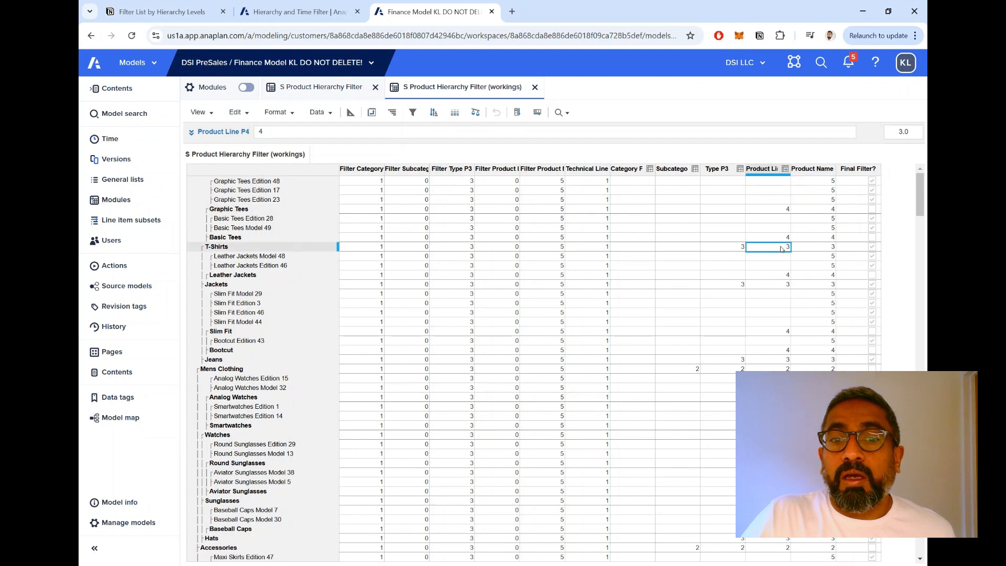
left_click(717, 378)
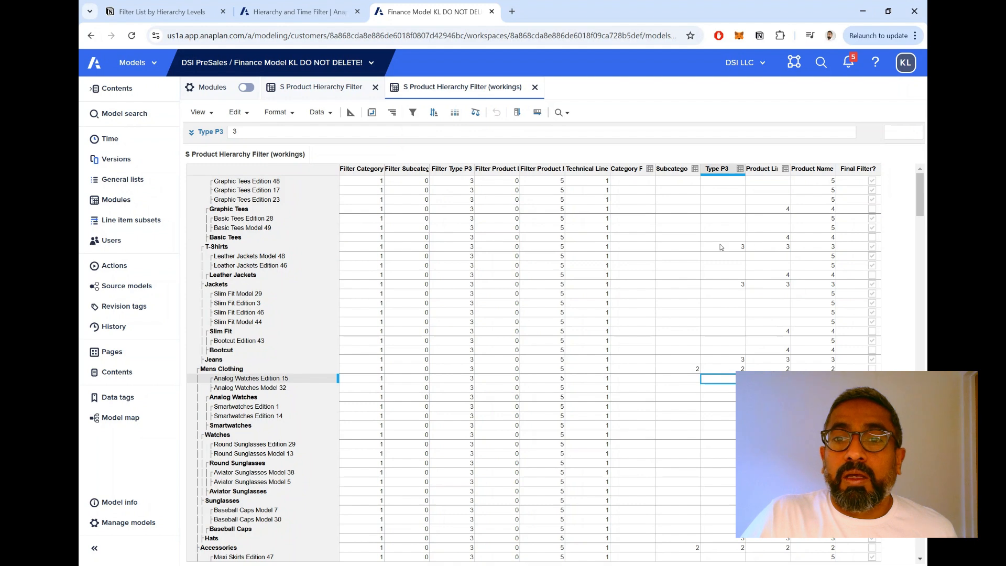
Step: Examine the full Final Filter? formula and its results for the Graphic Tees items, and display the module's blueprint
left_click(812, 171)
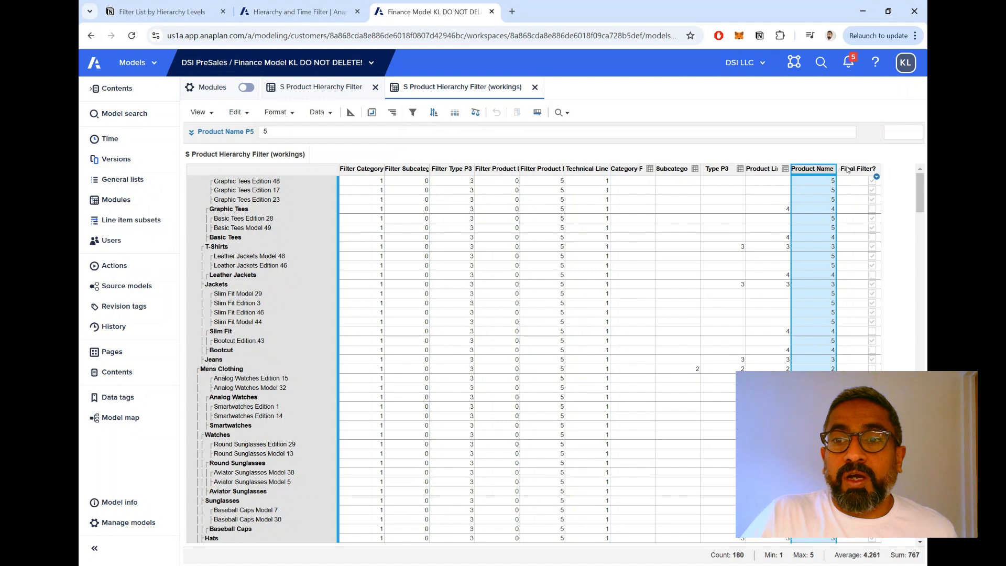
left_click(848, 169)
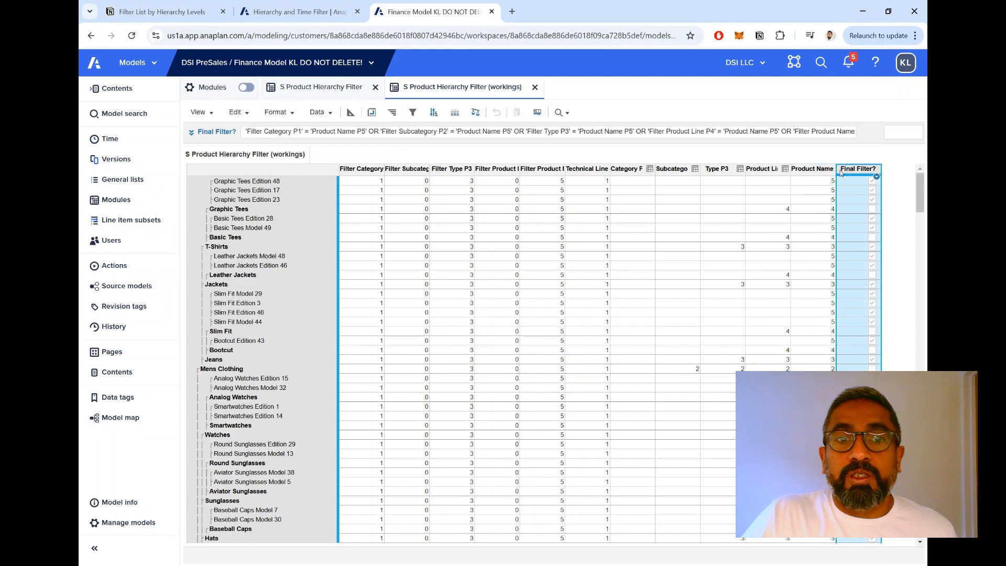
left_click(225, 138)
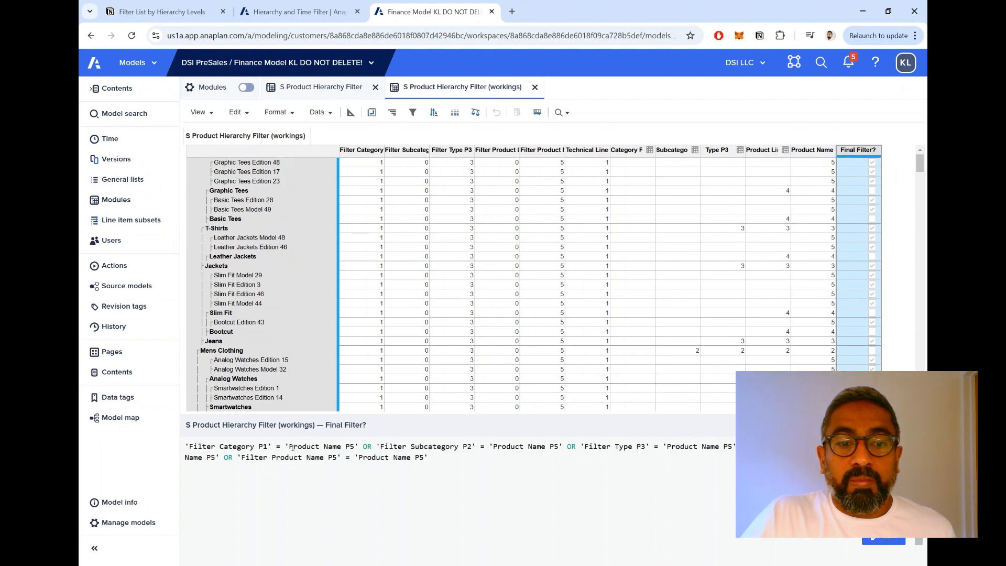
left_click_drag(293, 447, 357, 446)
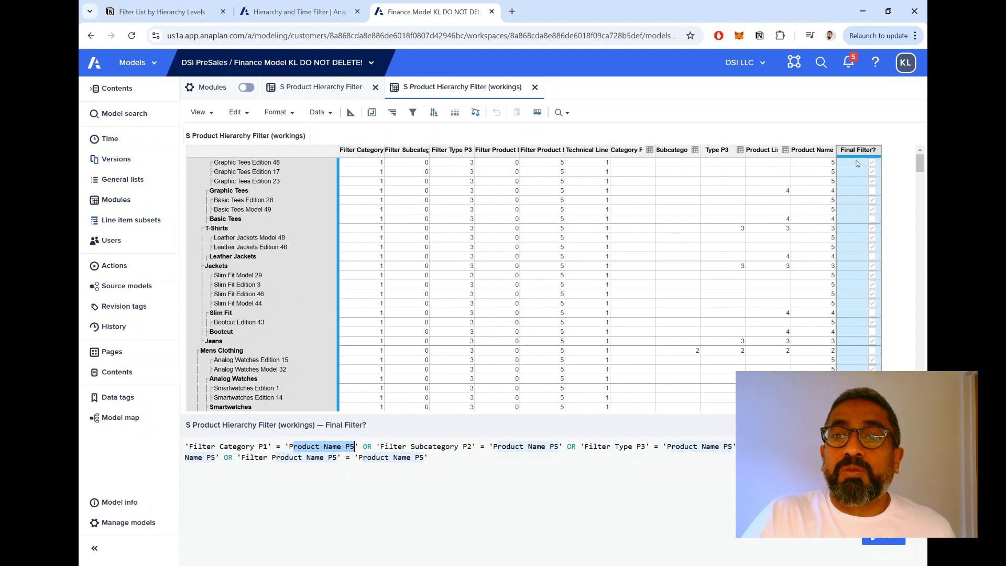
left_click_drag(862, 165, 865, 186)
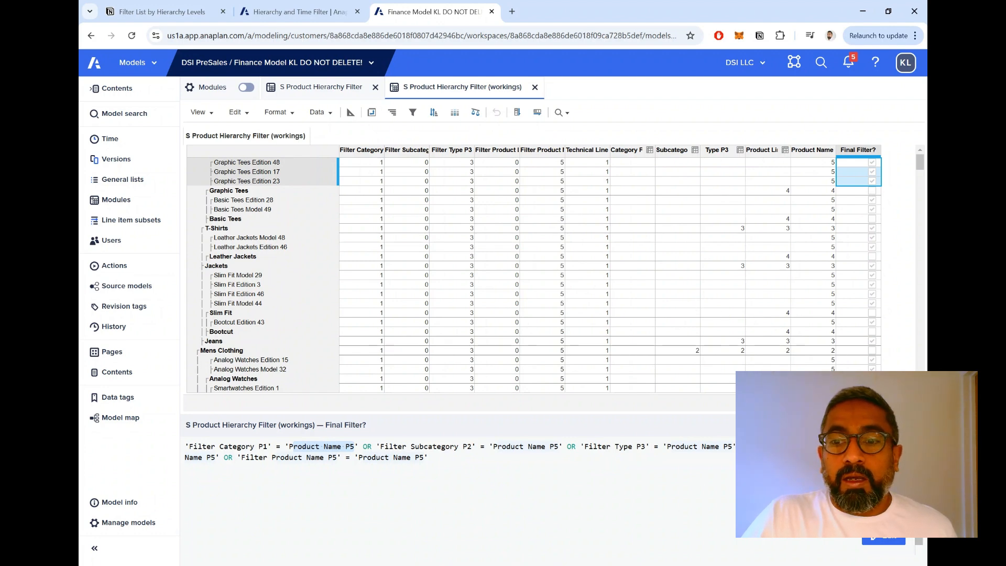
left_click(913, 425)
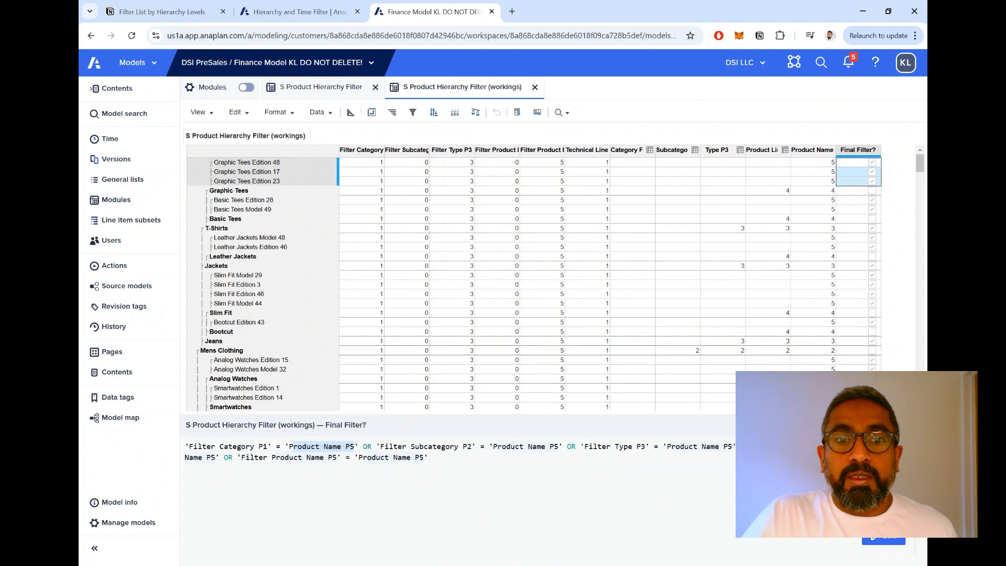
left_click(349, 114)
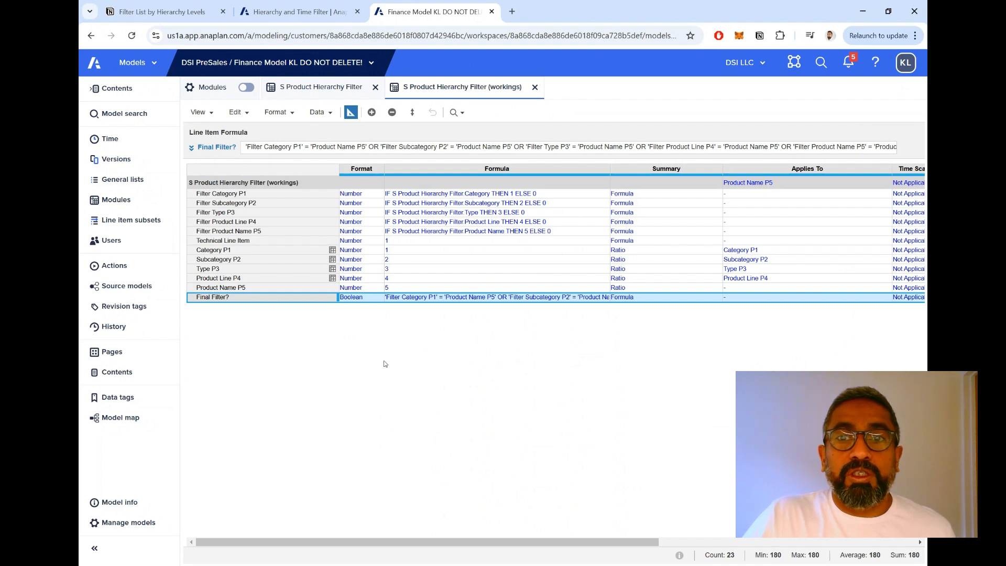
Step: Review the Filter Time settings on the page, then open the S Time Filter and S Time Filter (workings) modules and examine Start Month and End Month
left_click(302, 13)
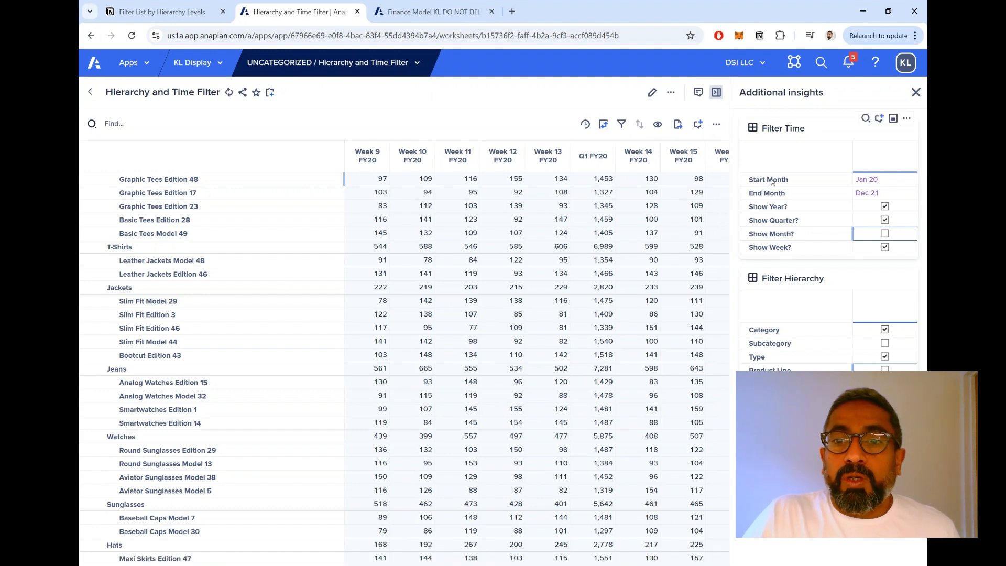
left_click_drag(772, 182, 772, 247)
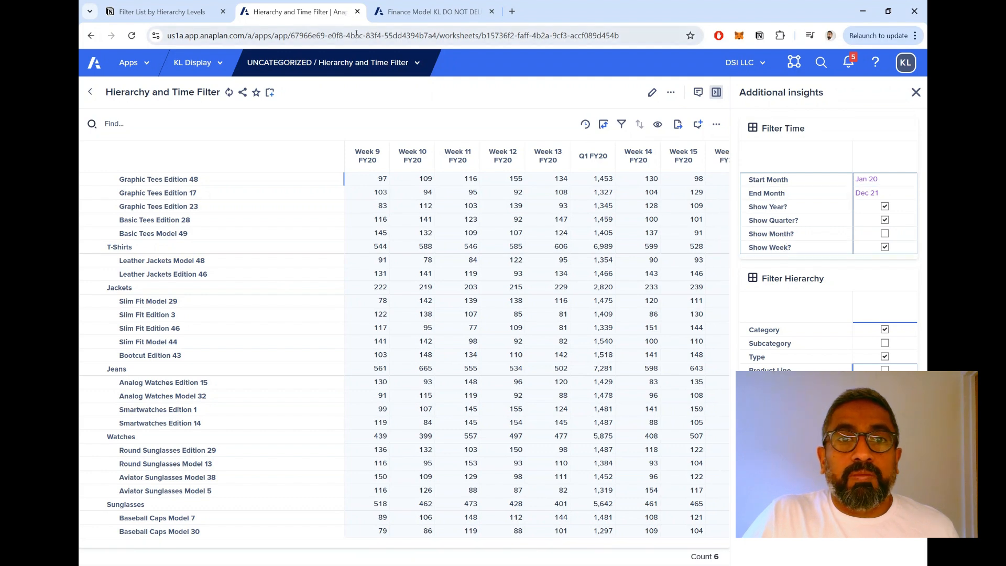
left_click(442, 13)
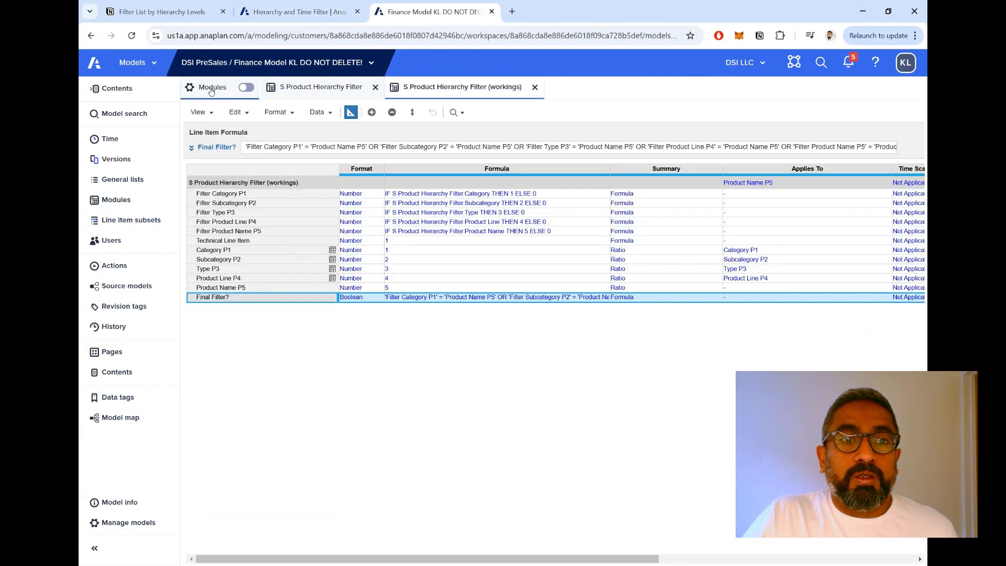
left_click(116, 199)
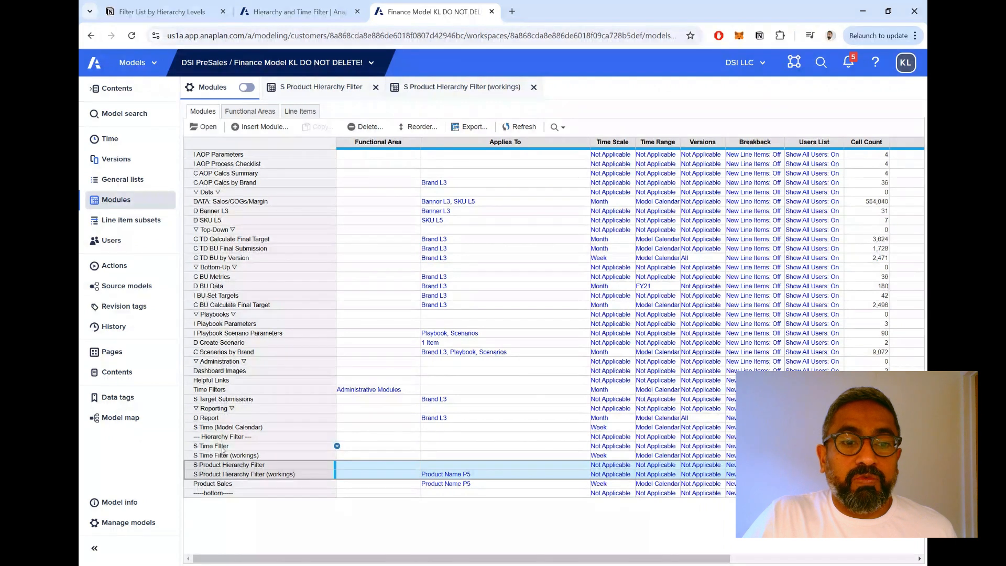
left_click_drag(221, 446, 221, 456)
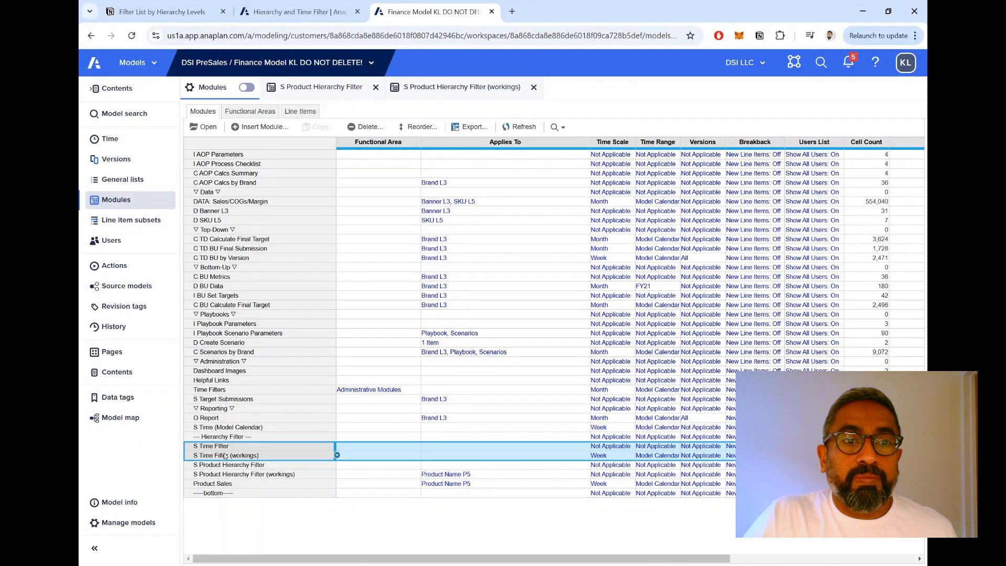
left_click(198, 126)
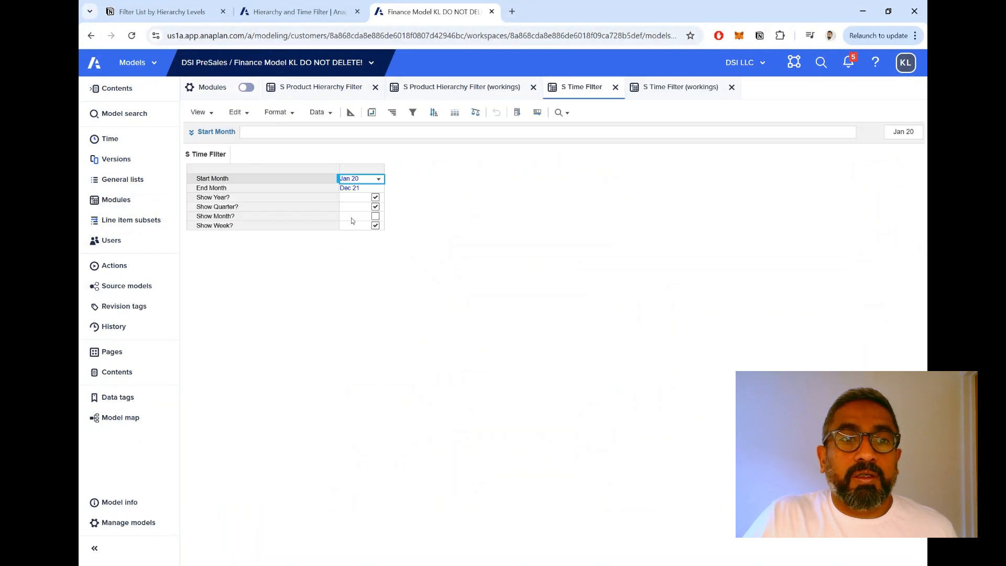
left_click_drag(259, 178, 260, 189)
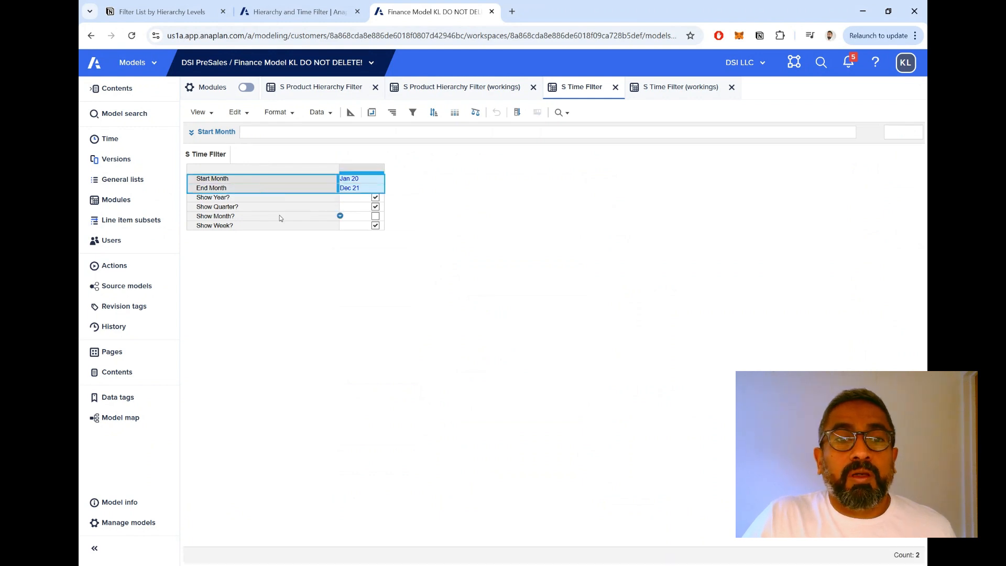
Step: Set the End Month of the Filter Time grid on the Hierarchy and Time Filter page to Jun 20
left_click(291, 11)
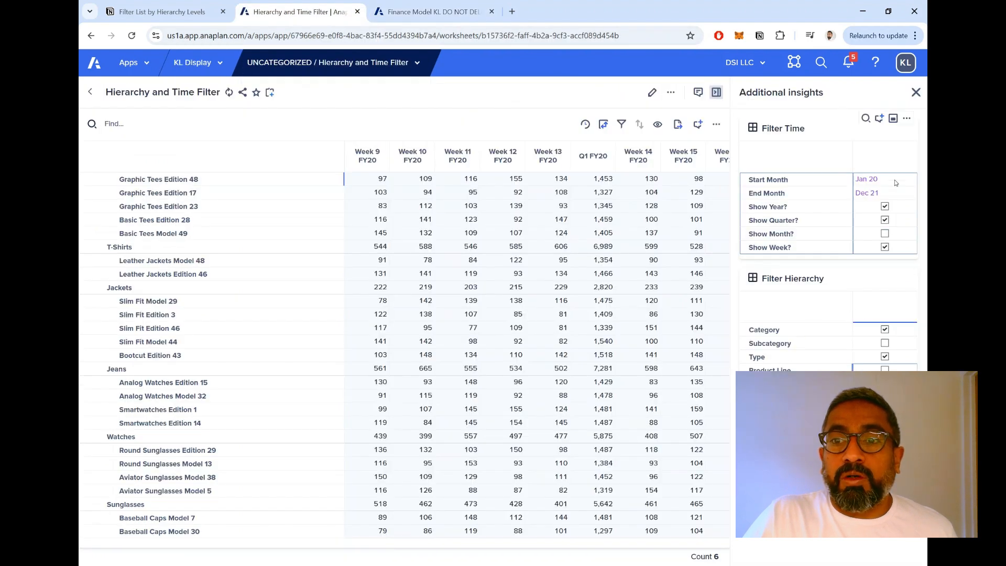
left_click(900, 194)
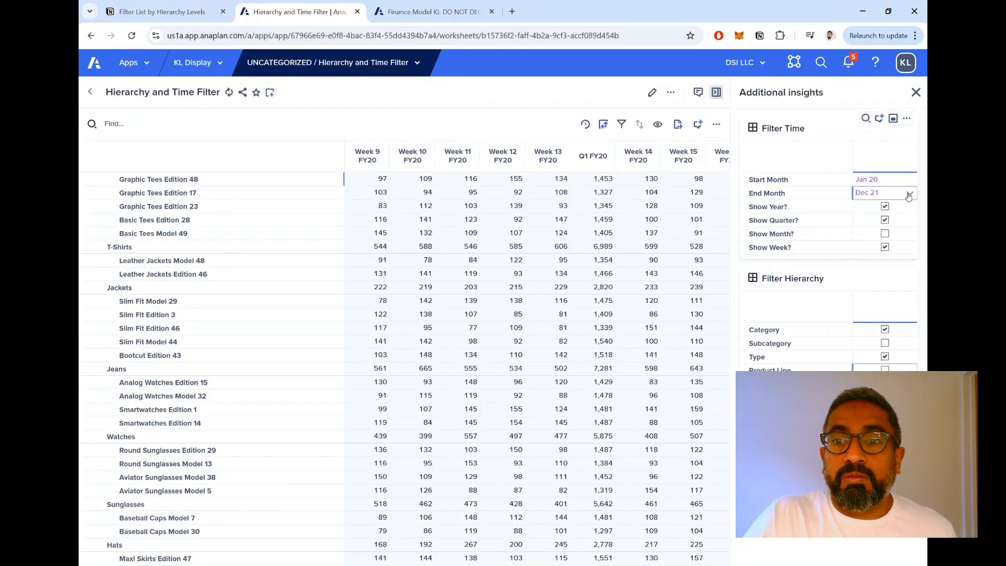
left_click(911, 195)
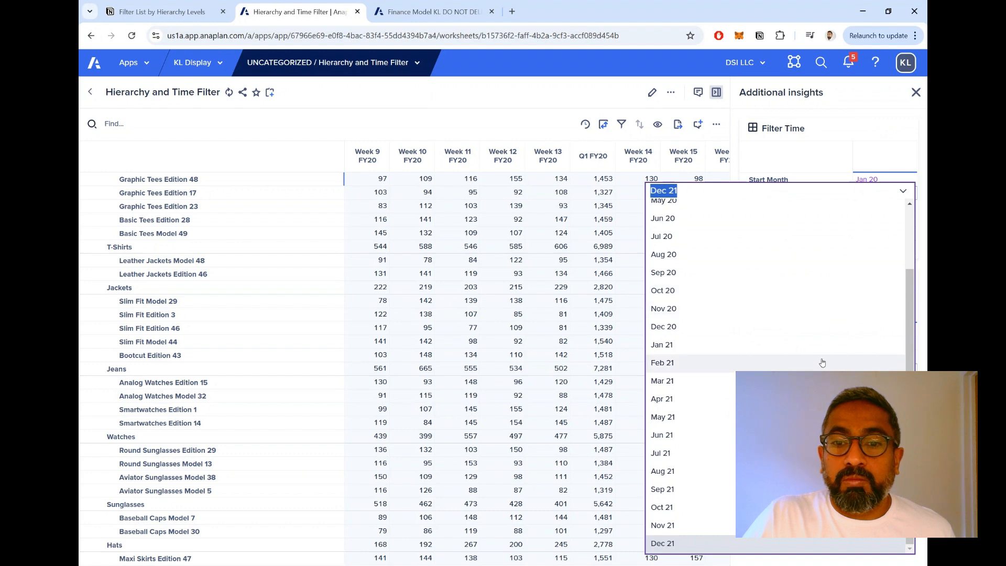
scroll(793, 319, "up", 2)
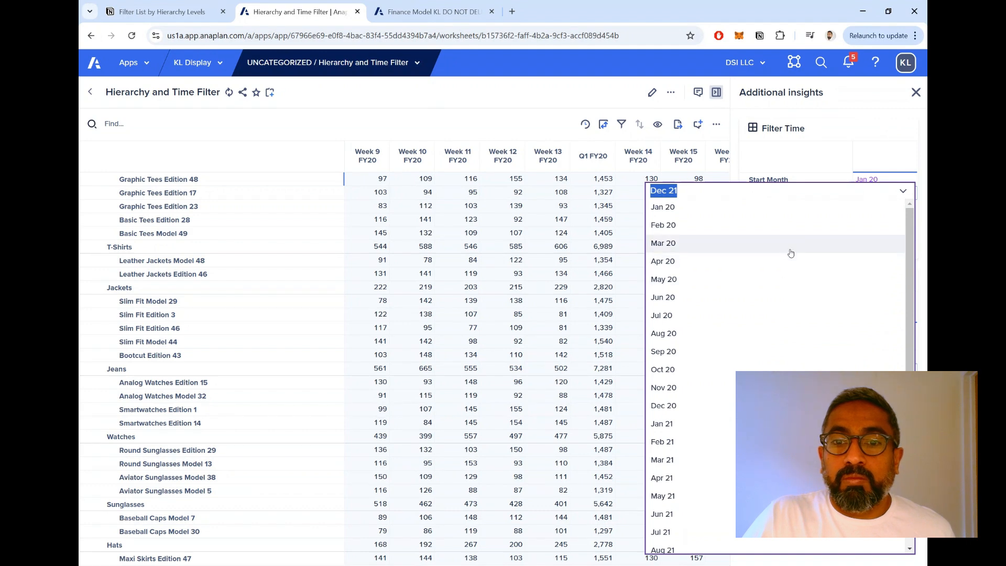
left_click(792, 299)
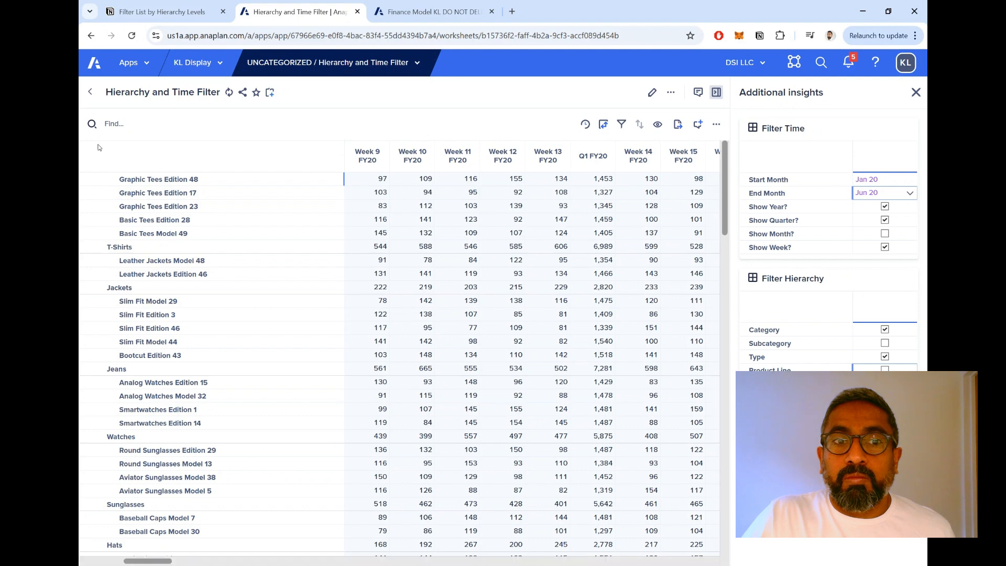
Step: Enable Show Month? and disable Show Week? in the Filter Time grid, and refresh the page data
left_click(885, 235)
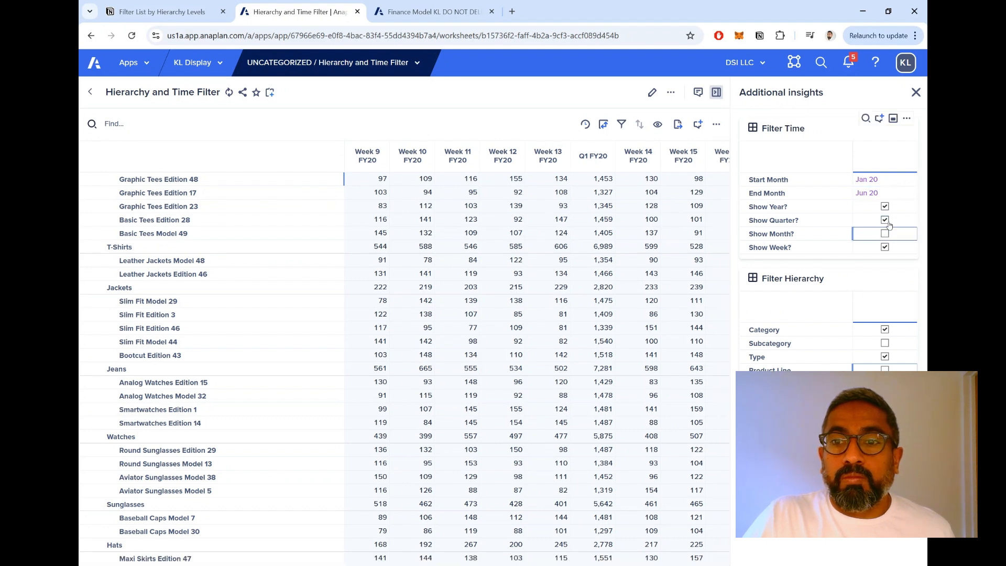
left_click(886, 249)
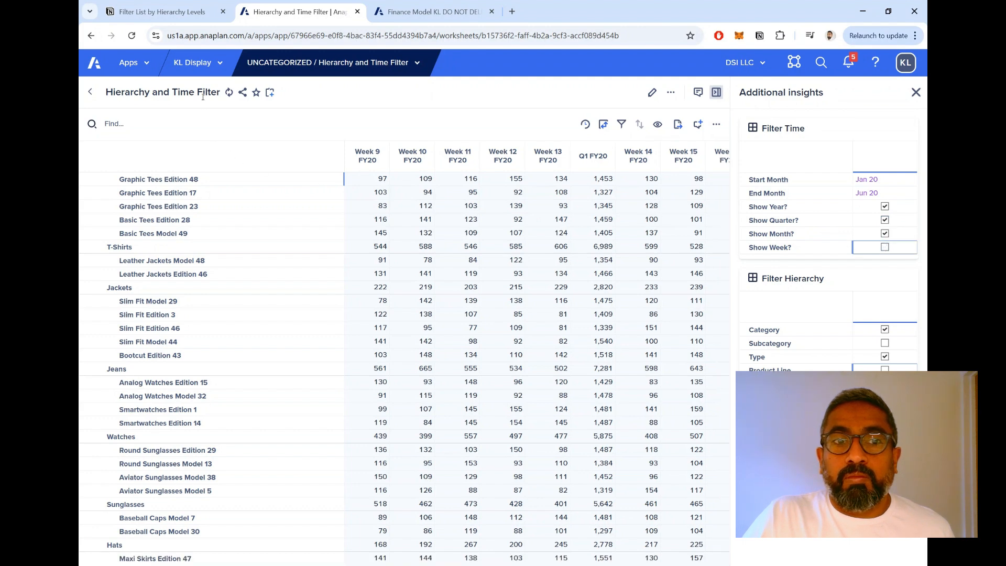
left_click(229, 93)
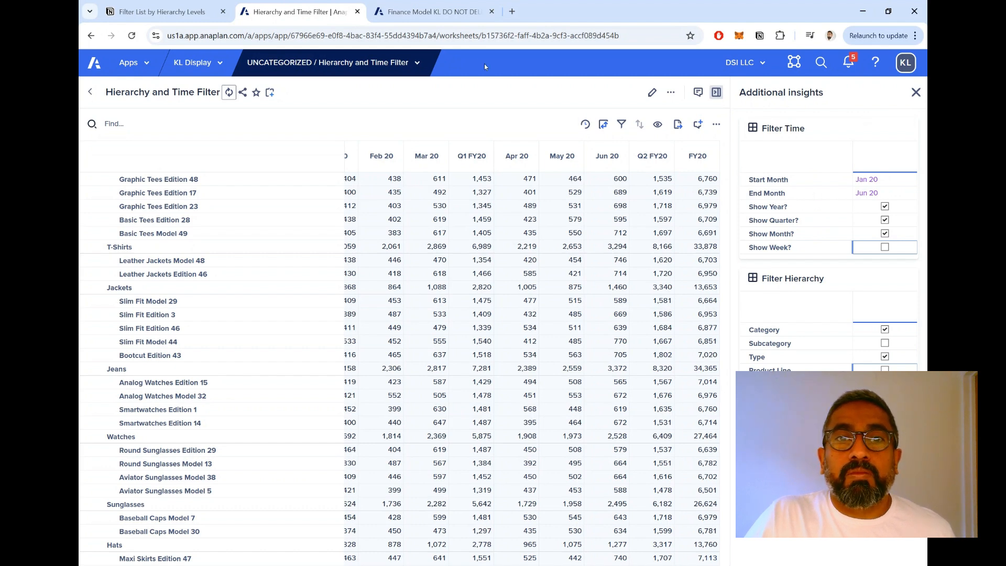
Step: Review the Show Year?, Show Quarter?, Show Month? and Show Week? line items in the model's S Time Filter module
left_click(431, 16)
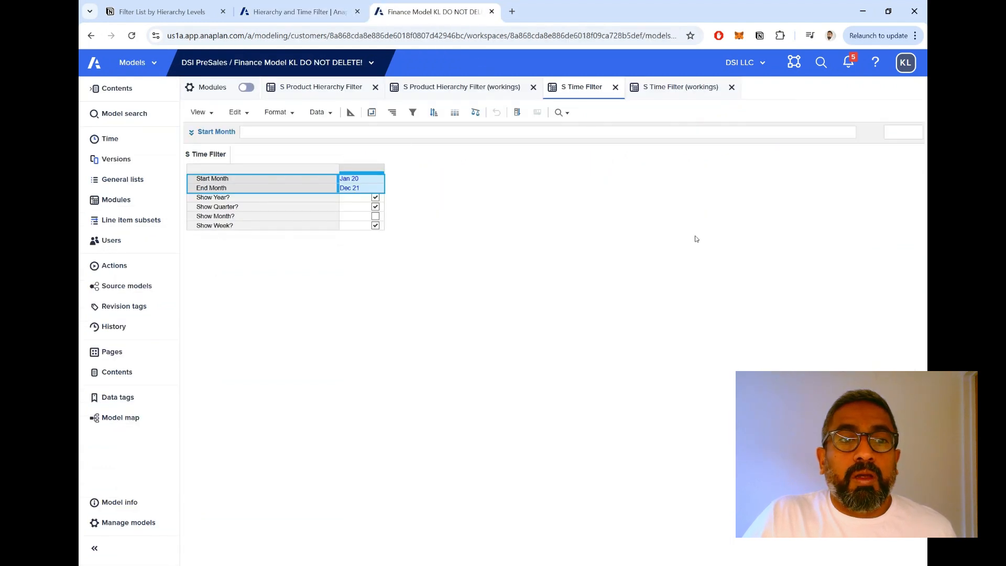
left_click(213, 198)
left_click_drag(213, 201, 219, 226)
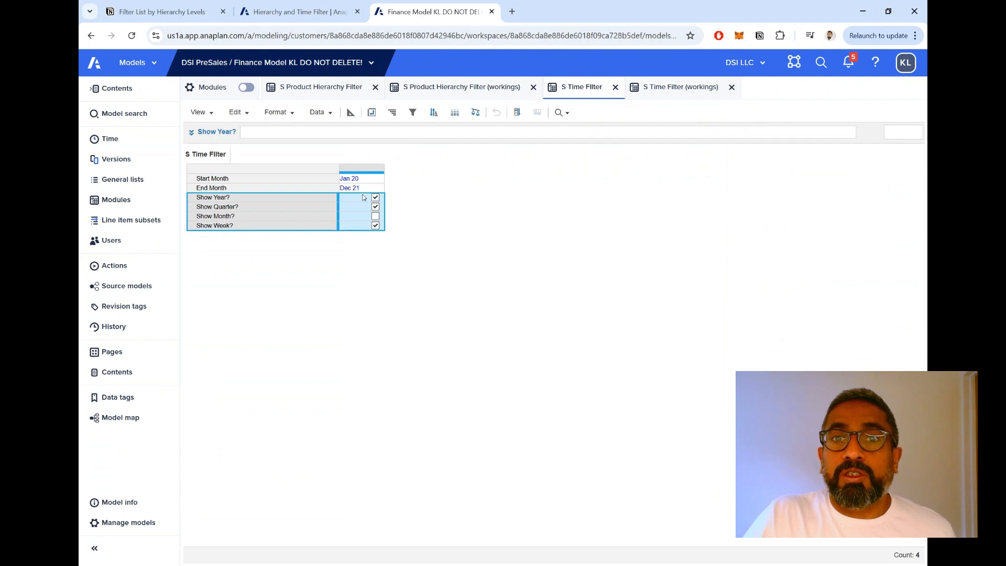
Step: Examine the Week Level, Month Level and time filter line items in S Time Filter (workings), and display its blueprint
left_click(681, 86)
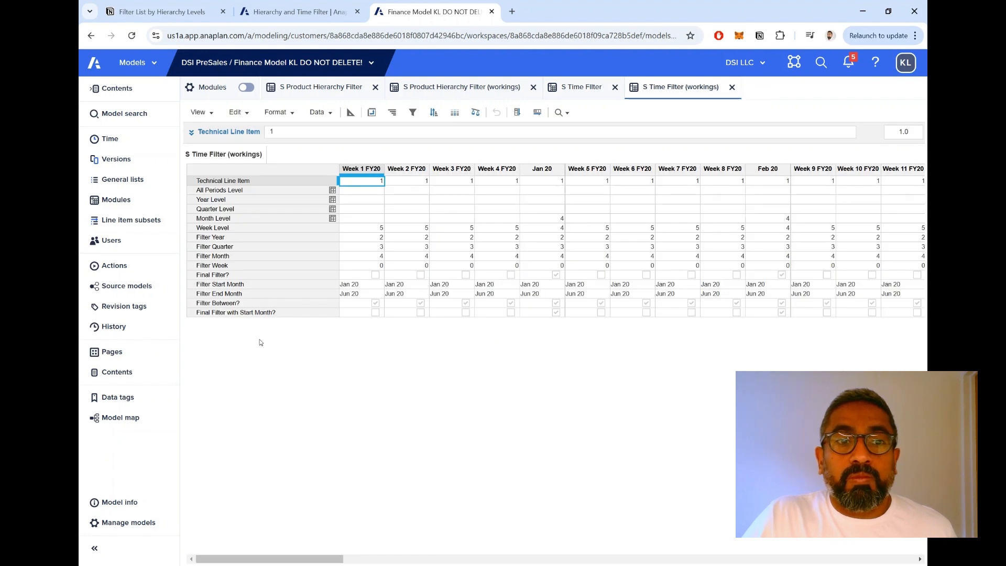
left_click(226, 231)
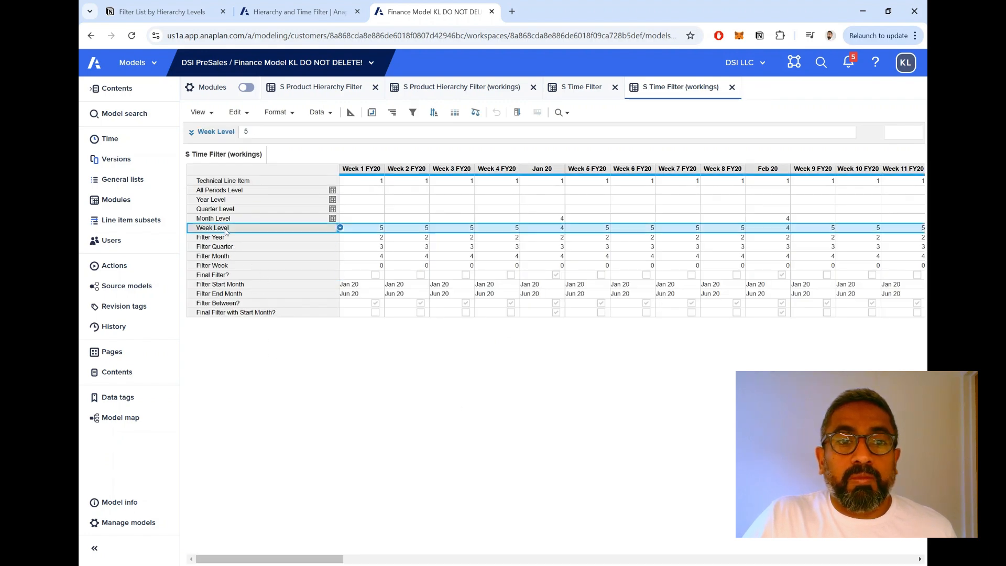
left_click(230, 239)
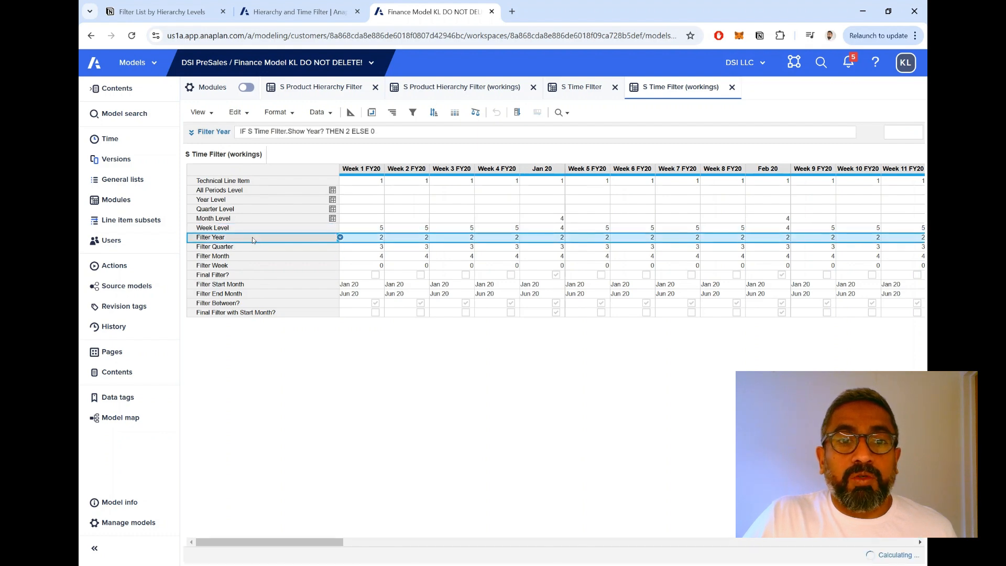
left_click_drag(253, 241, 252, 275)
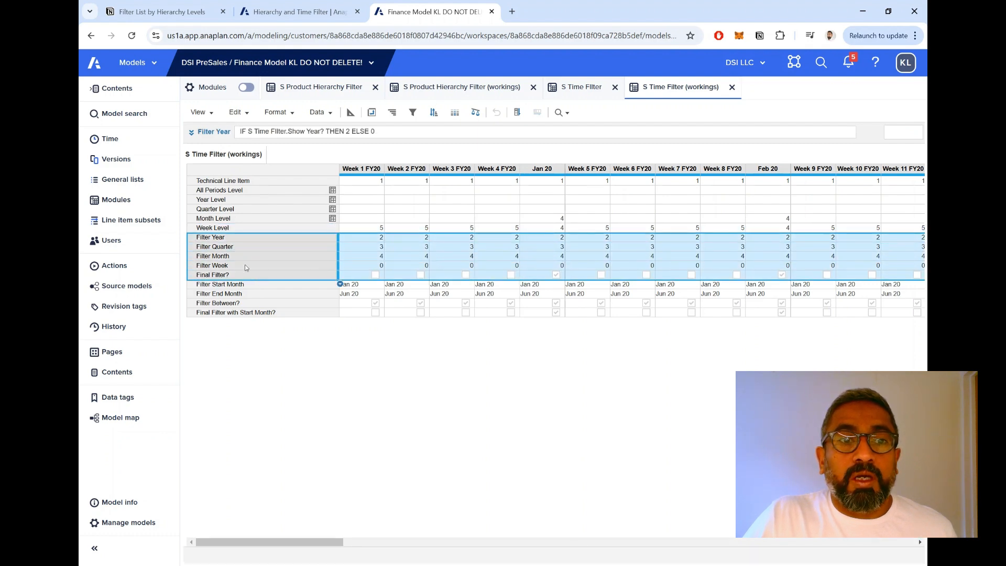
left_click(234, 219)
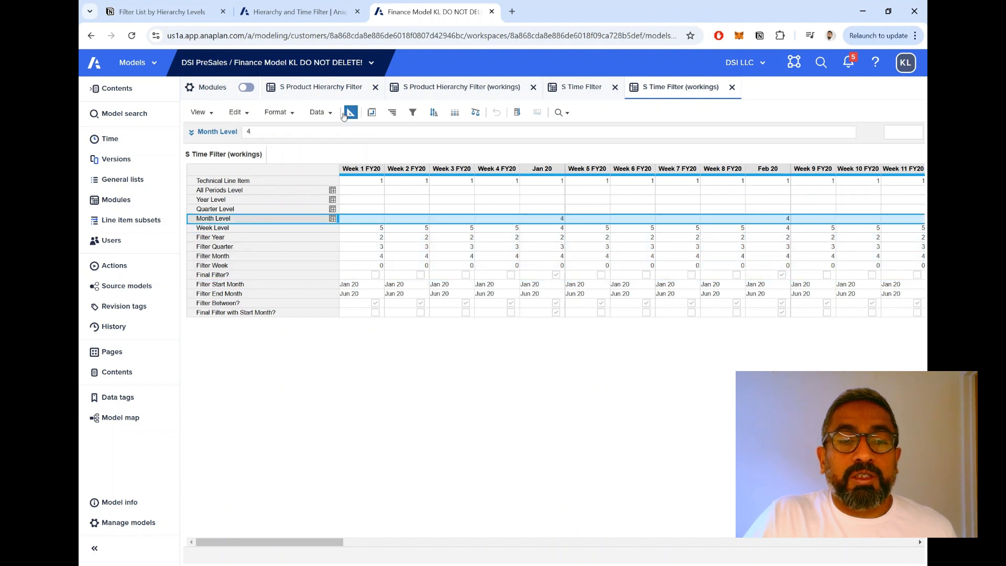
left_click(347, 113)
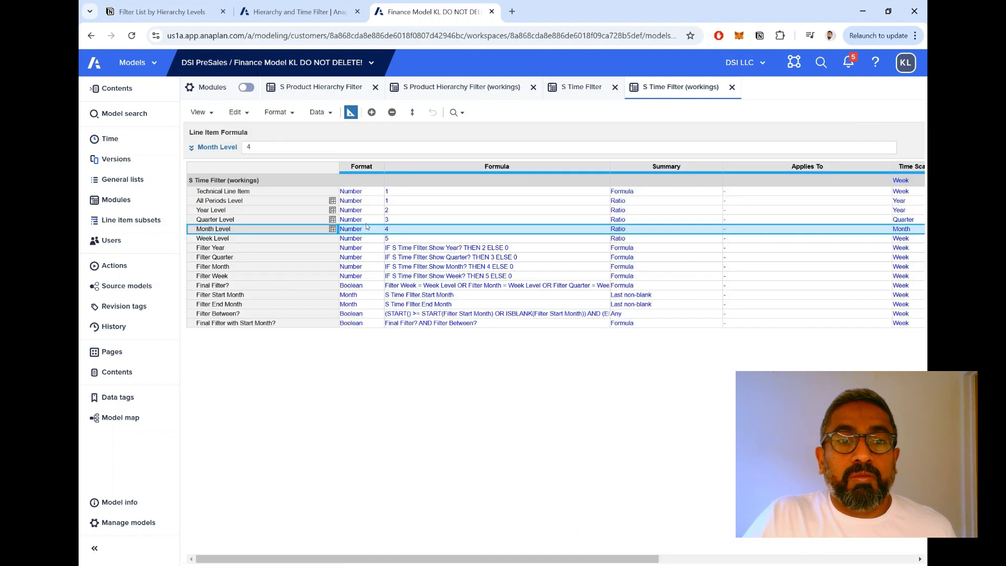
Step: Inspect the summary method of Month Level without changing it, and review the Technical Line Item and All Periods Level line items
left_click(636, 229)
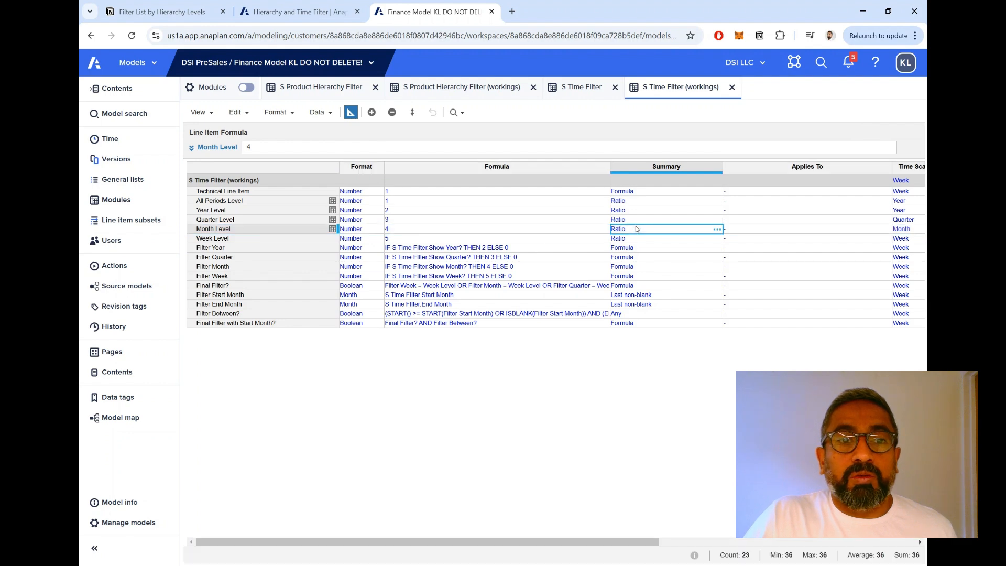
left_click(717, 230)
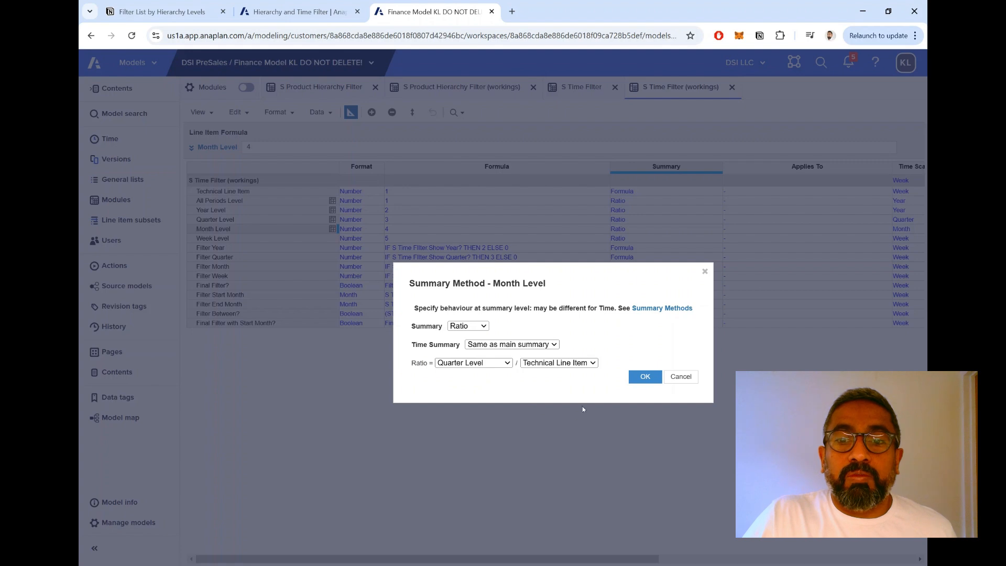
left_click(677, 378)
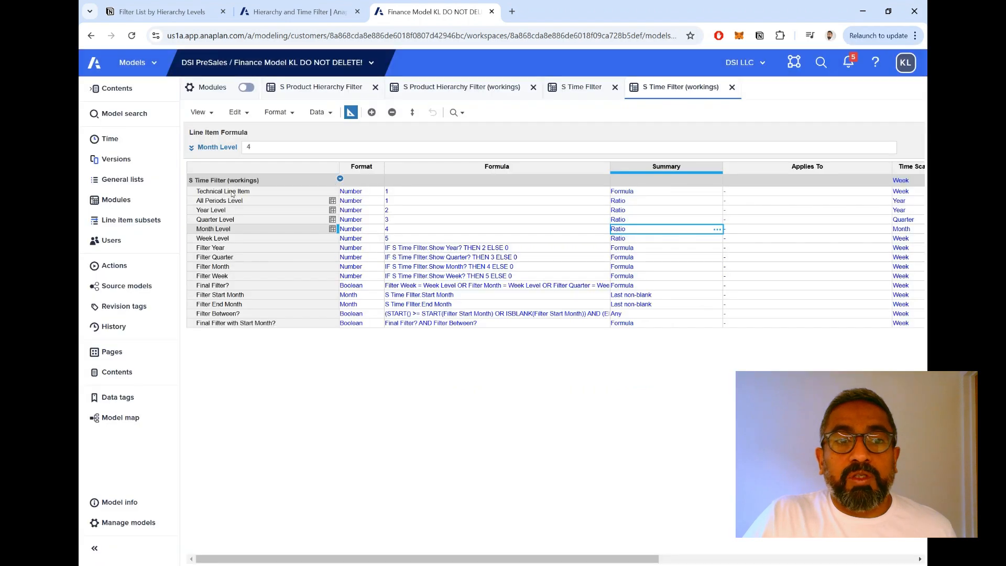
left_click(235, 191)
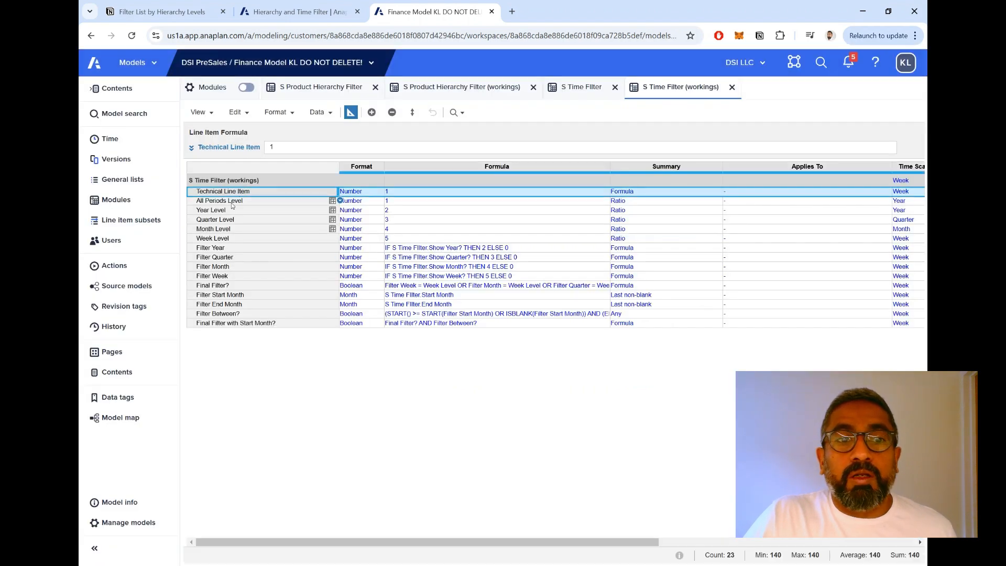
left_click(230, 203)
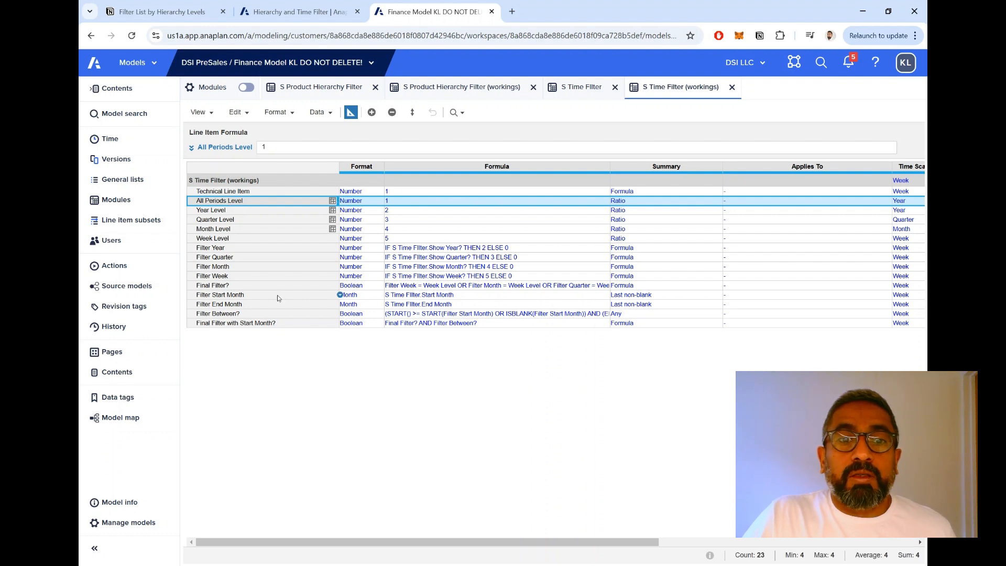
Step: Examine the filter start and end month, Filter Between? and Final Filter with Start Month? formulas, and return to the Hierarchy and Time Filter page
left_click_drag(278, 297, 278, 307)
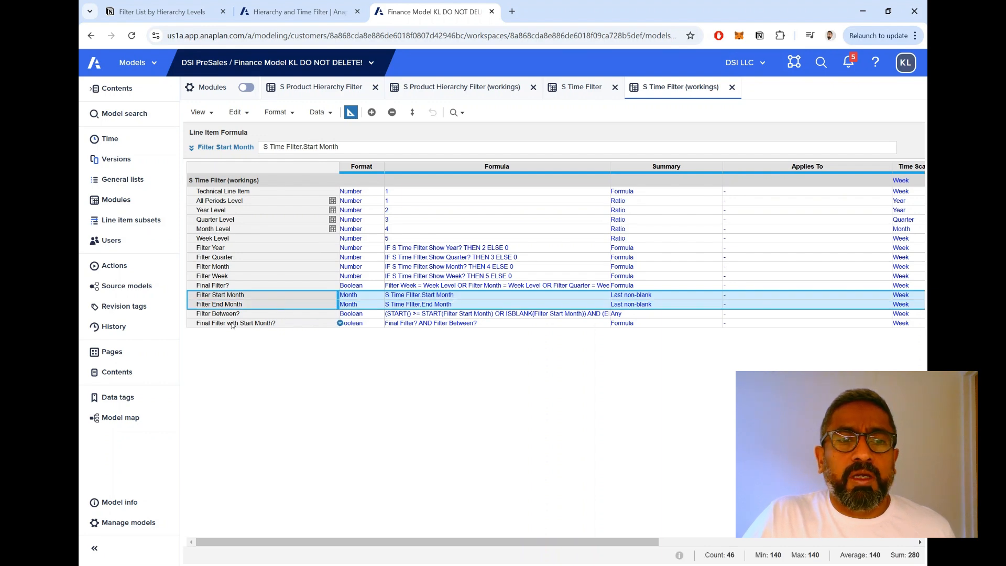
left_click(225, 307)
left_click(252, 315)
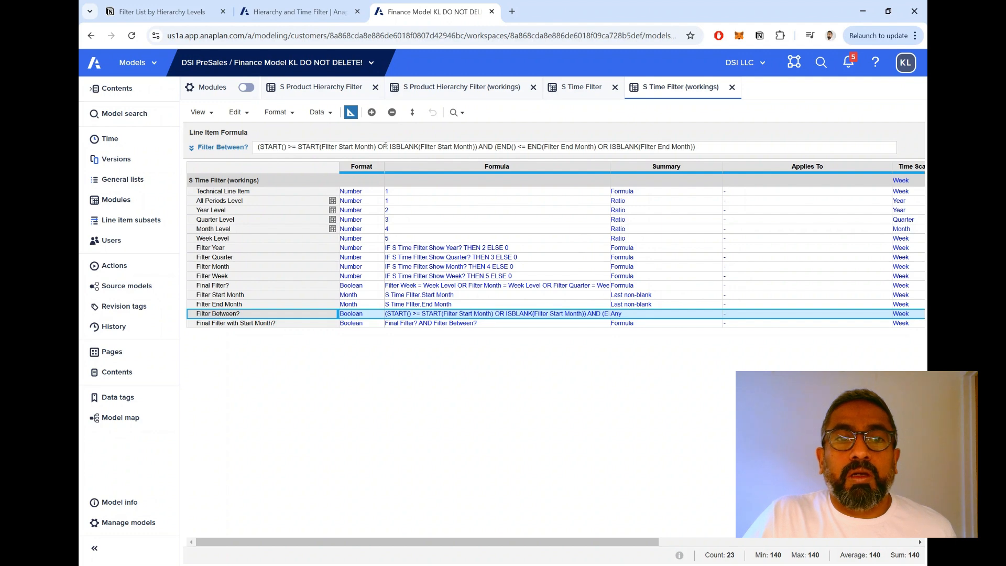
left_click_drag(391, 147, 477, 143)
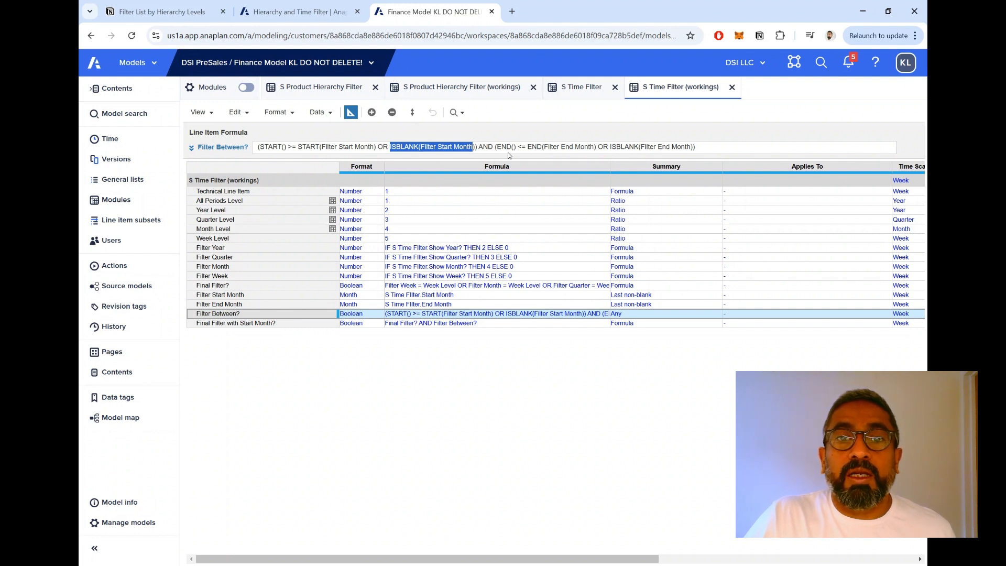
left_click_drag(497, 147, 638, 147)
left_click(741, 145)
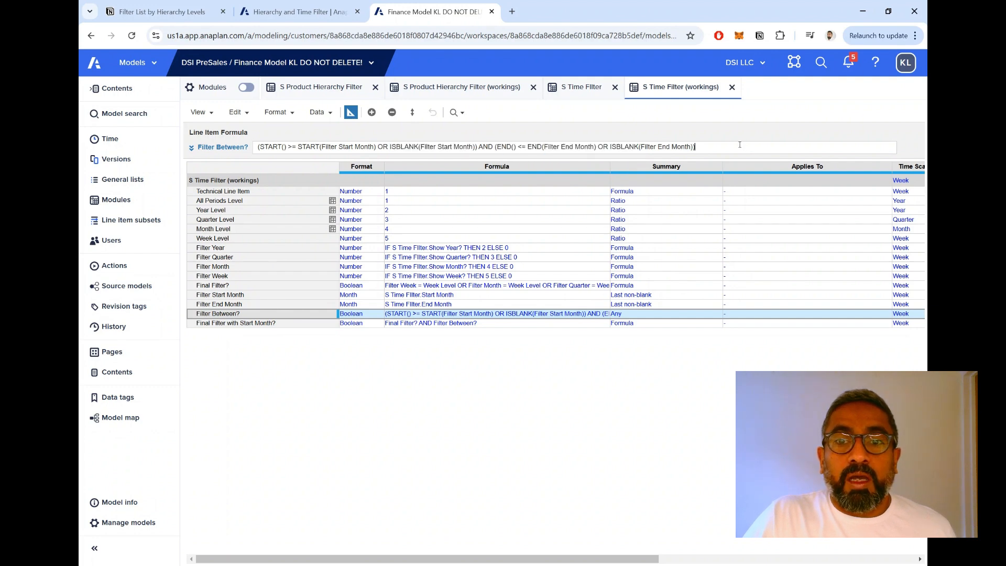
left_click(252, 324)
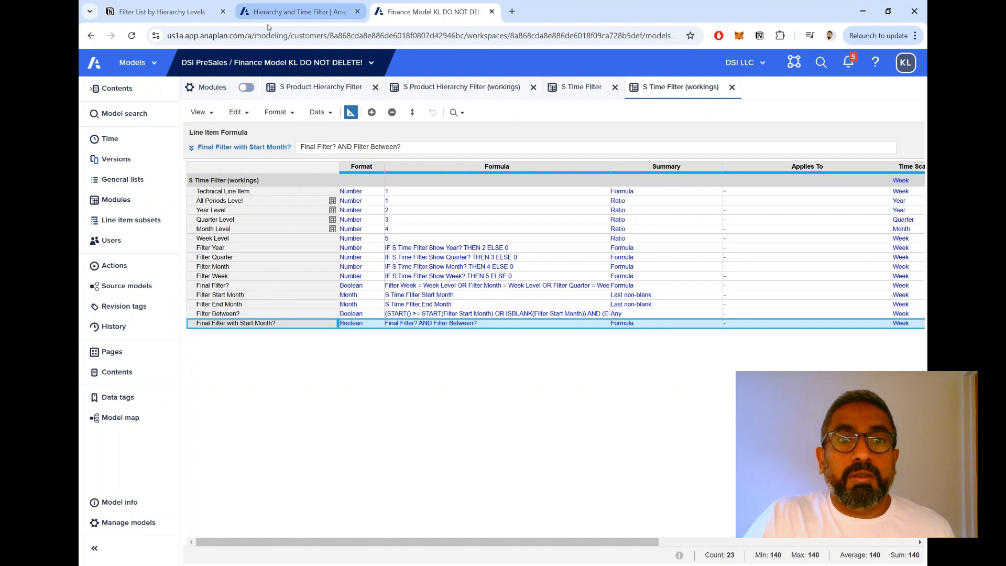
left_click(306, 14)
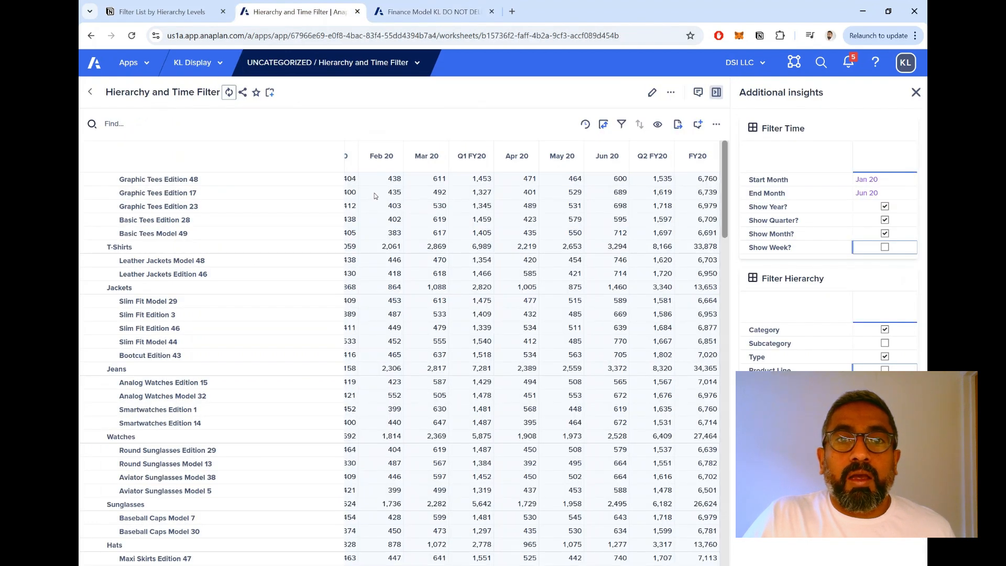